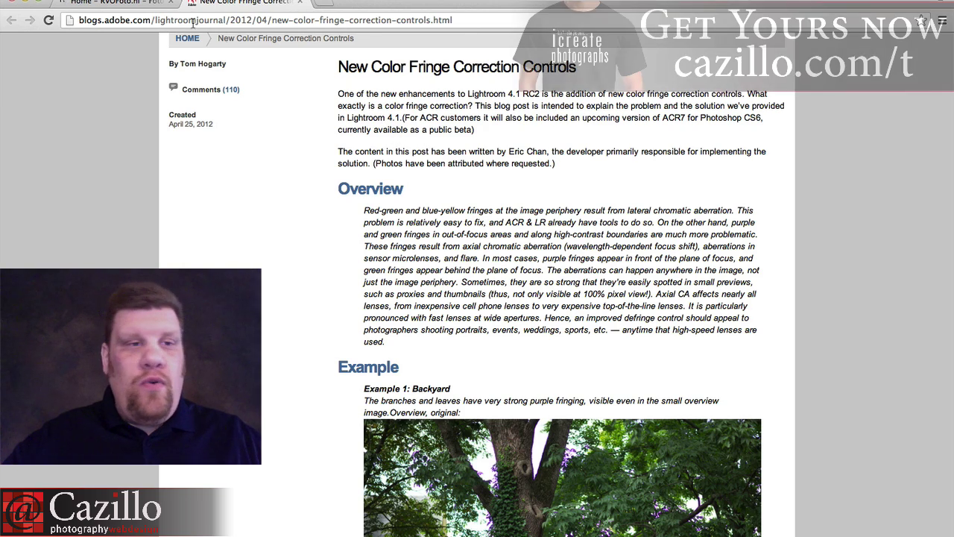
Switch Chrome to the 'Home - RVOFoto.nl' tab and scroll through the page and back up
{"action": "left_click", "coordinate": [141, 2]}
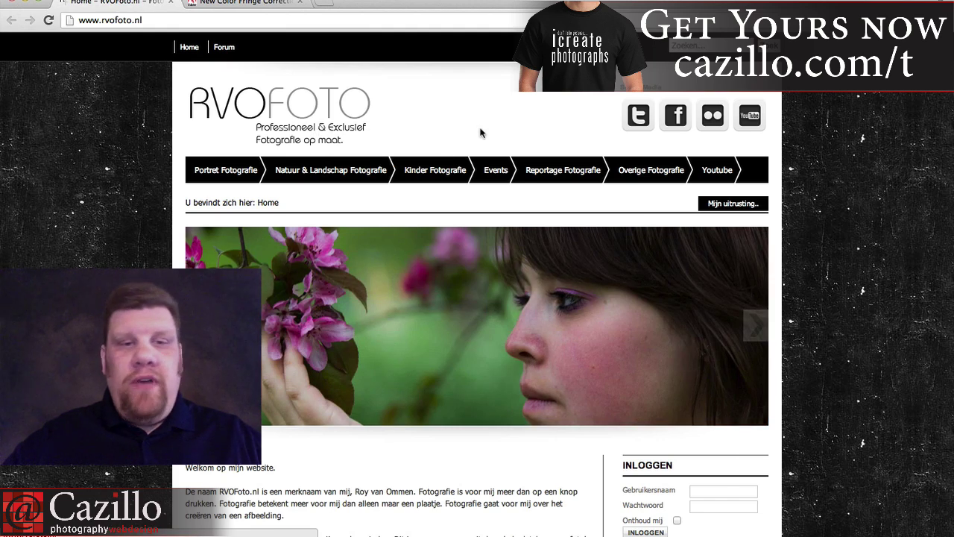
{"action": "scroll", "coordinate": [481, 129], "scroll_direction": "down", "scroll_amount": 5}
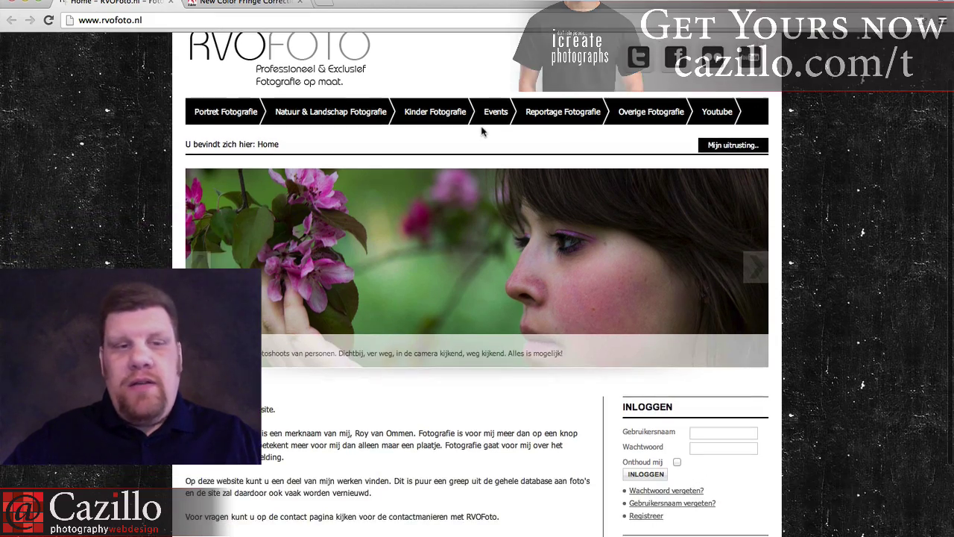
{"action": "scroll", "coordinate": [482, 128], "scroll_direction": "up", "scroll_amount": 5}
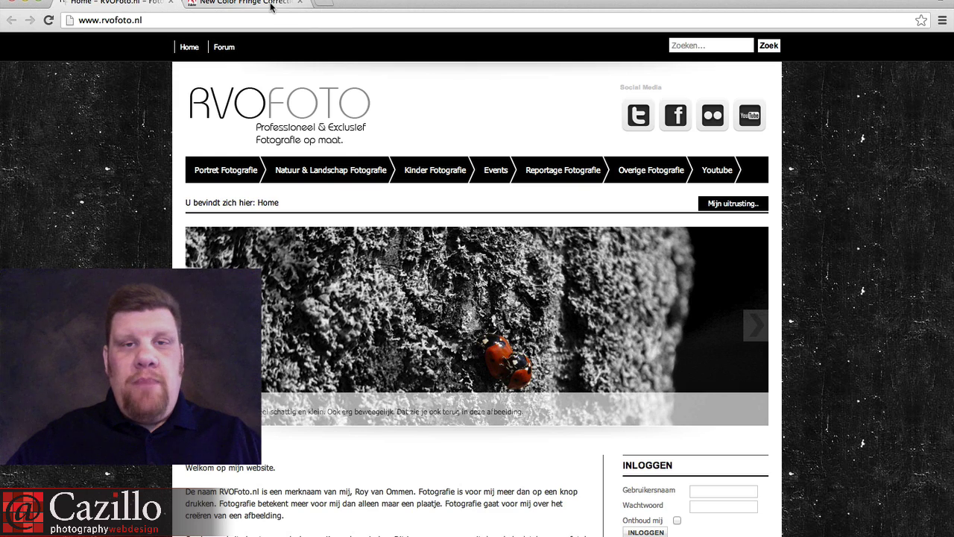
Read the Adobe colour fringe article down to its Defringe controls, then return to Lightroom
{"action": "left_click", "coordinate": [271, 6]}
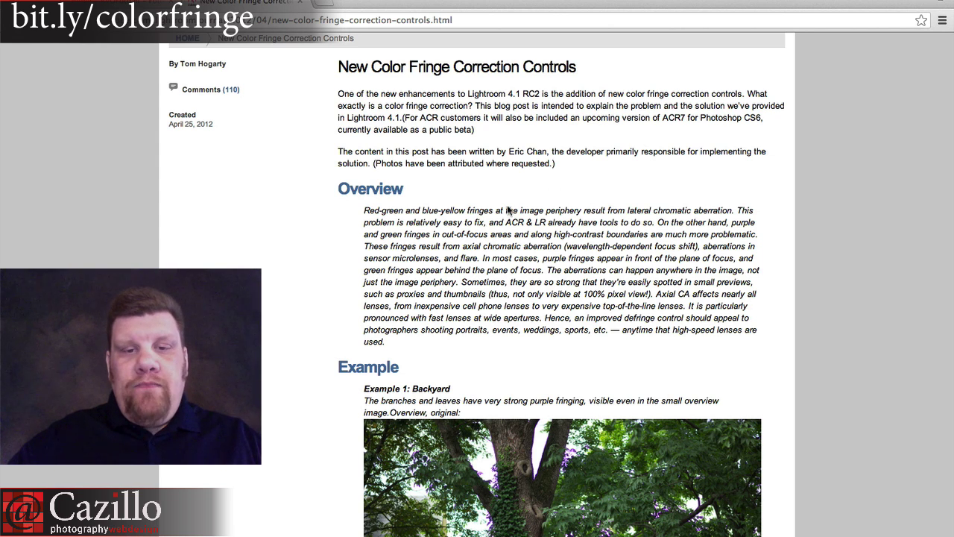
{"action": "scroll", "coordinate": [508, 205], "scroll_direction": "up", "scroll_amount": 3}
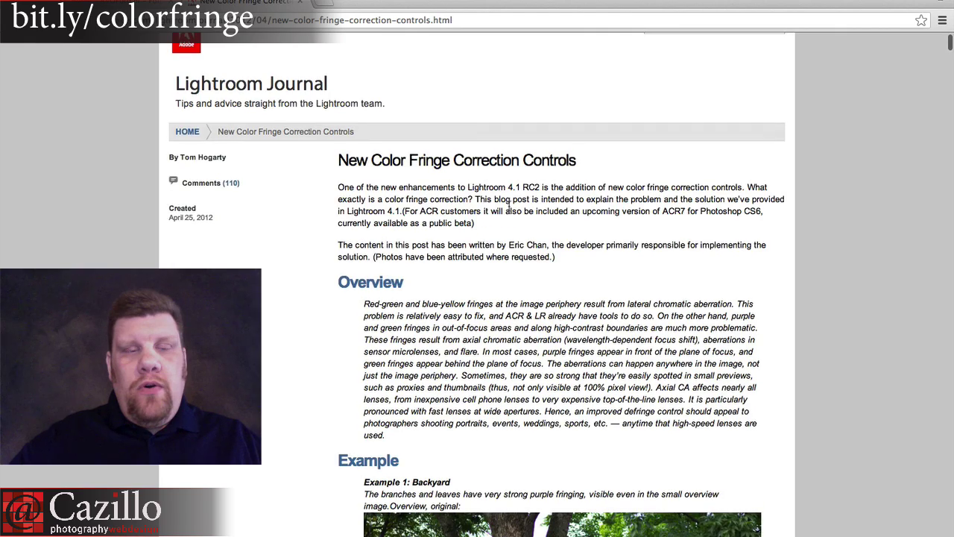
{"action": "scroll", "coordinate": [546, 203], "scroll_direction": "down", "scroll_amount": 2}
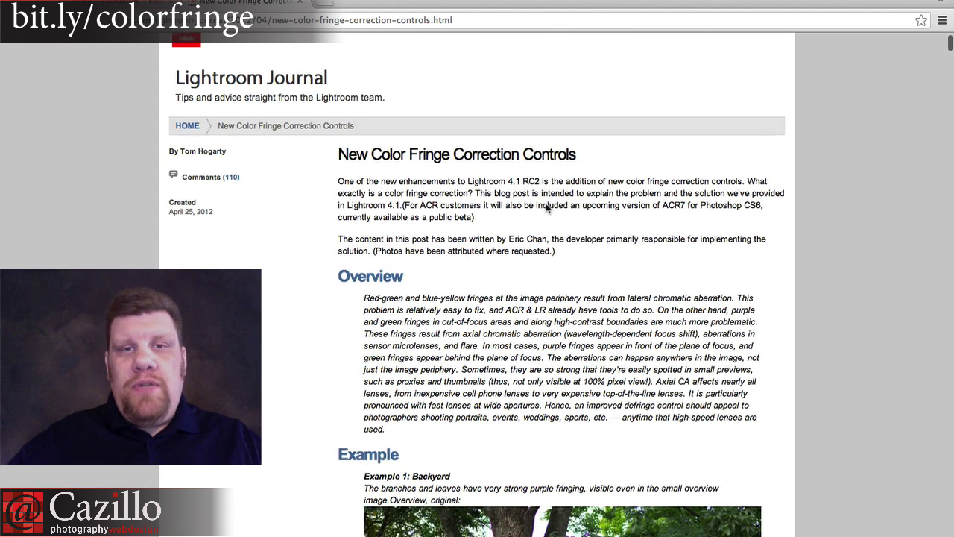
{"action": "scroll", "coordinate": [543, 208], "scroll_direction": "down", "scroll_amount": 1}
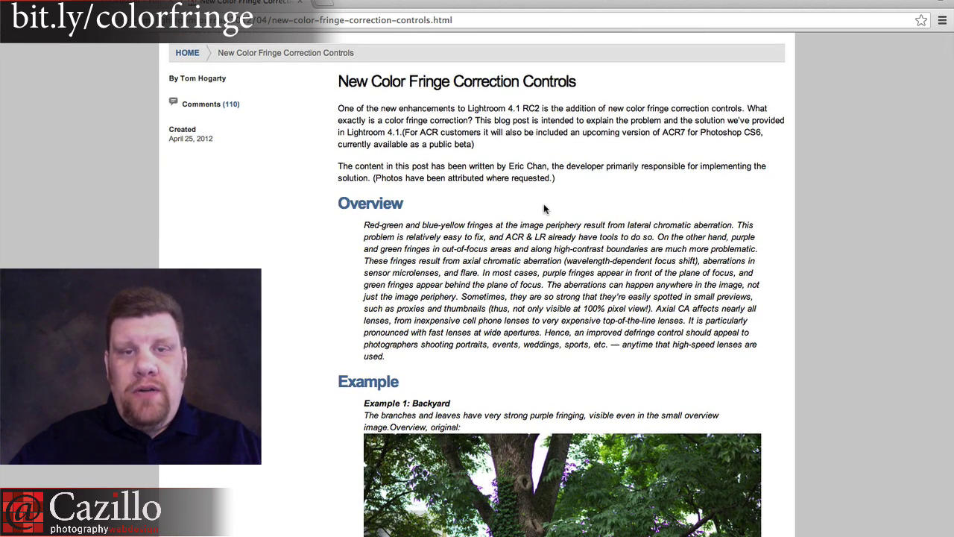
{"action": "scroll", "coordinate": [543, 208], "scroll_direction": "down", "scroll_amount": 8}
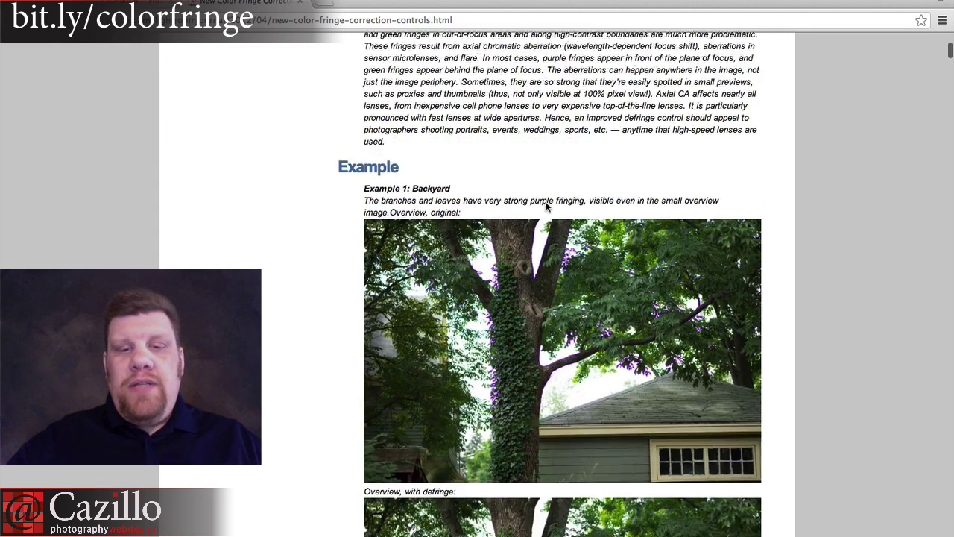
{"action": "scroll", "coordinate": [522, 202], "scroll_direction": "down", "scroll_amount": 6}
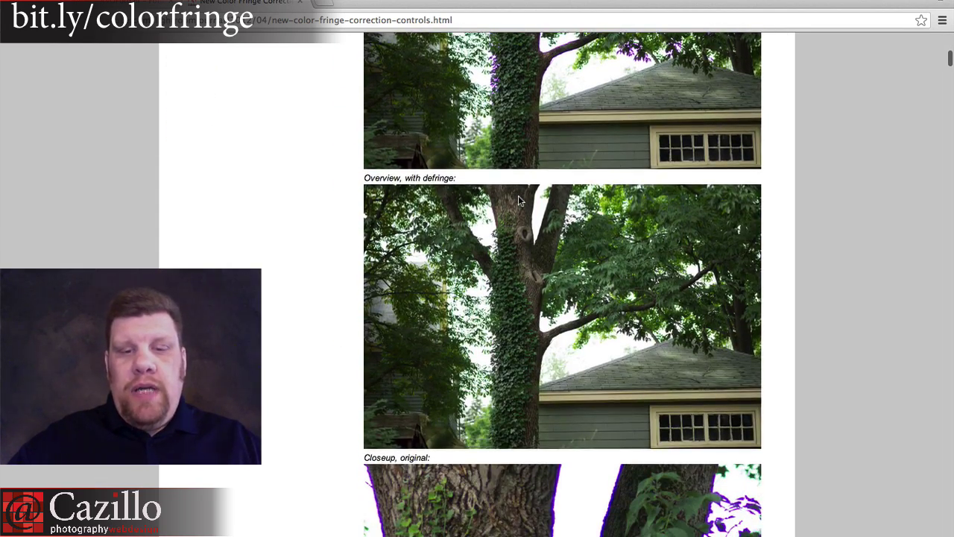
{"action": "scroll", "coordinate": [518, 196], "scroll_direction": "down", "scroll_amount": 18}
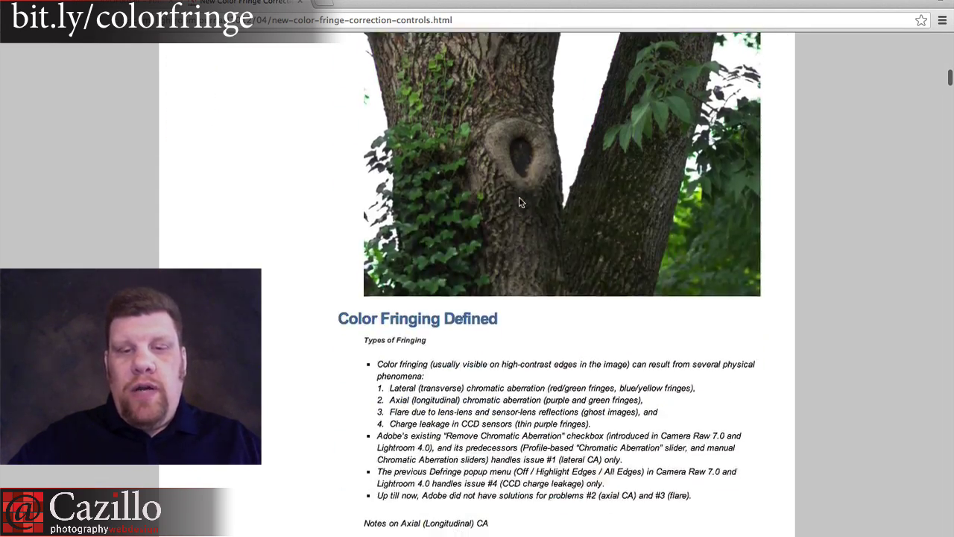
{"action": "scroll", "coordinate": [521, 201], "scroll_direction": "down", "scroll_amount": 8}
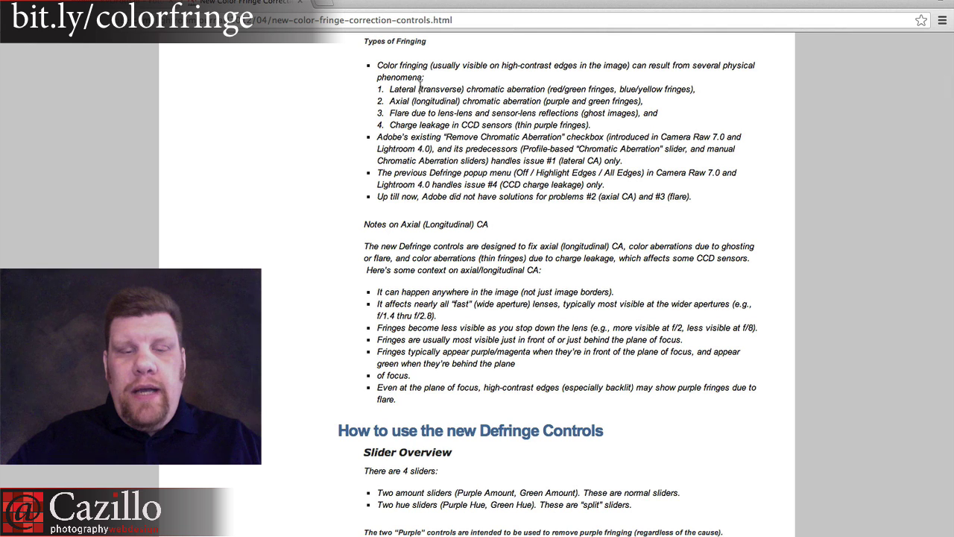
{"action": "scroll", "coordinate": [465, 222], "scroll_direction": "down", "scroll_amount": 2}
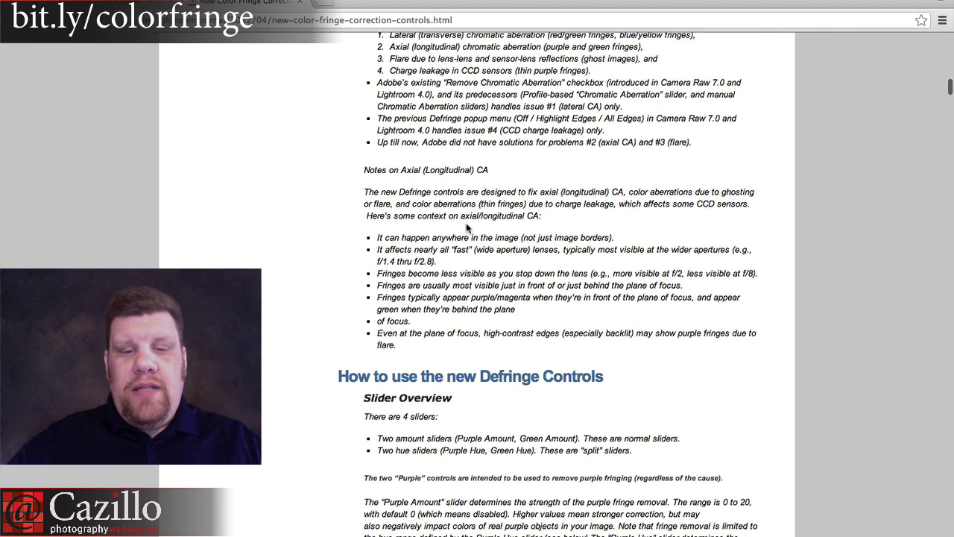
{"action": "scroll", "coordinate": [467, 228], "scroll_direction": "up", "scroll_amount": 2}
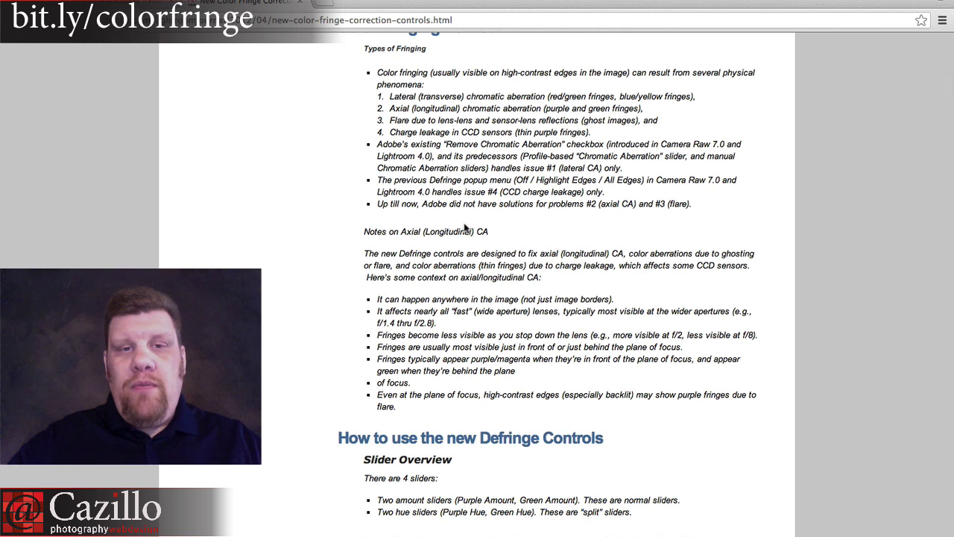
{"action": "scroll", "coordinate": [465, 224], "scroll_direction": "down", "scroll_amount": 1}
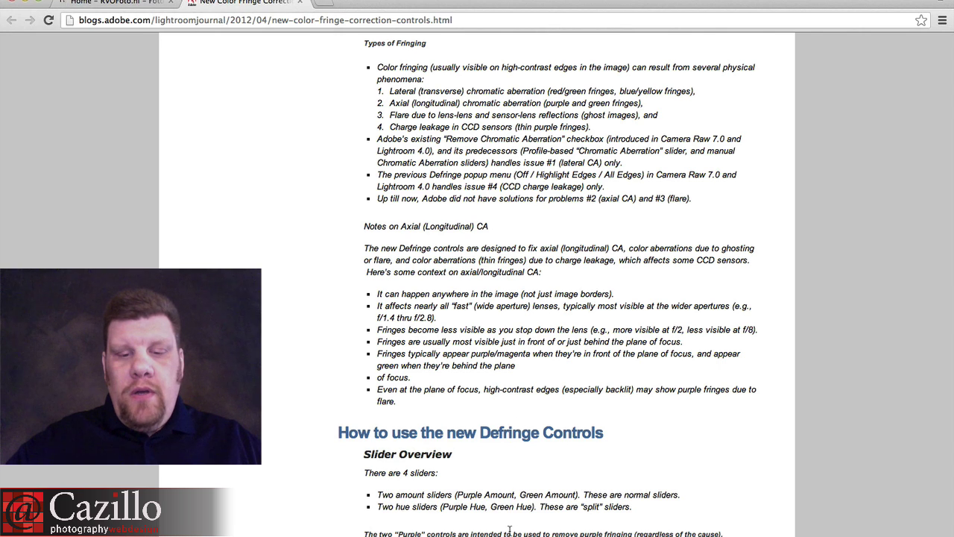
{"action": "left_click", "coordinate": [534, 513]}
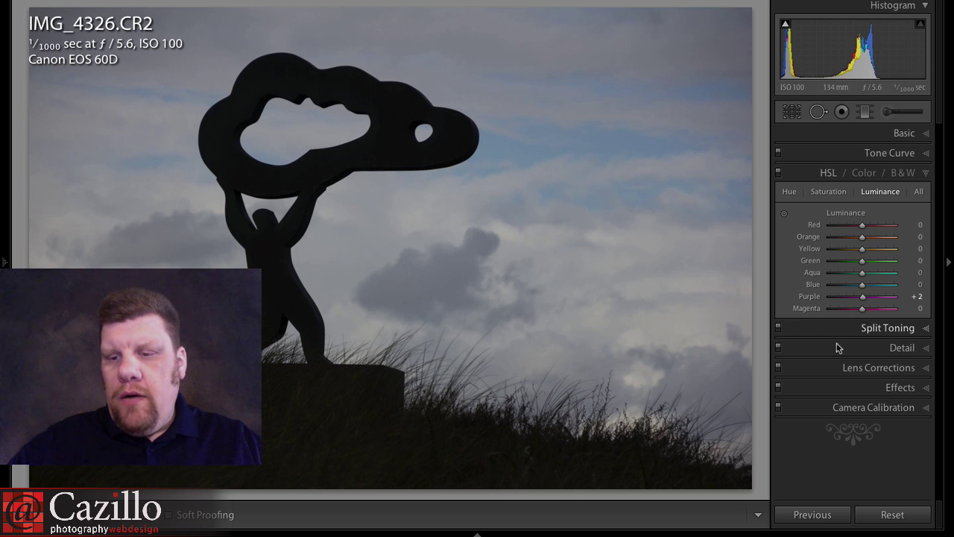
Hide the side panel and zoom into the sculpture's dark curved edge for a close look
{"action": "left_click", "coordinate": [3, 218]}
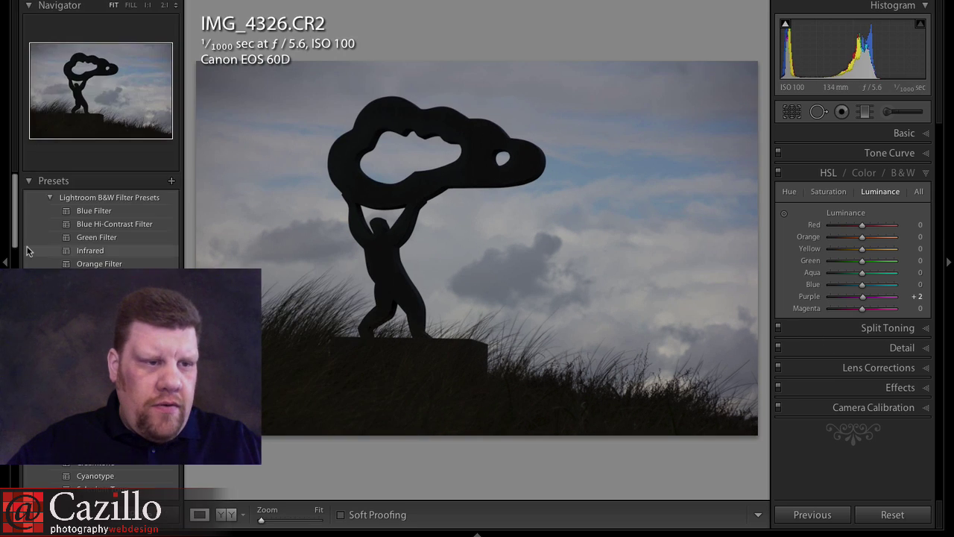
{"action": "scroll", "coordinate": [104, 223], "scroll_direction": "down", "scroll_amount": 5}
{"action": "scroll", "coordinate": [104, 224], "scroll_direction": "down", "scroll_amount": 8}
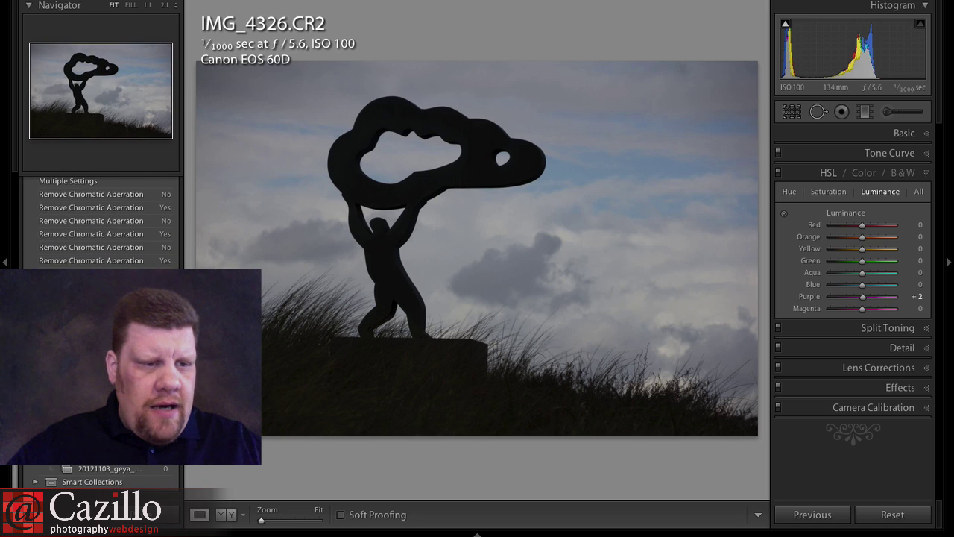
{"action": "left_click", "coordinate": [4, 217]}
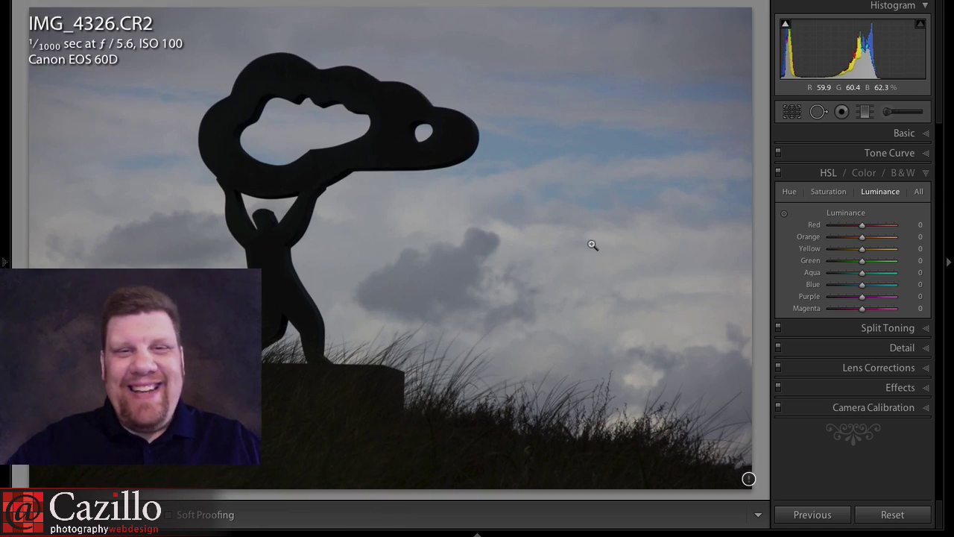
{"action": "mouse_move", "coordinate": [311, 70]}
{"action": "left_mouse_down"}
{"action": "mouse_move", "coordinate": [544, 141]}
{"action": "mouse_move", "coordinate": [592, 242]}
{"action": "left_mouse_up"}
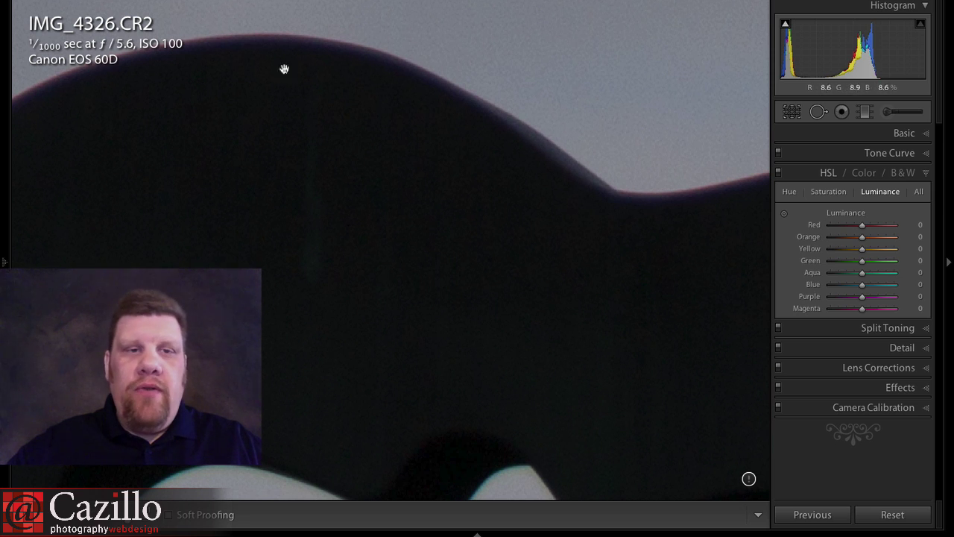
{"action": "left_click_drag", "start_coordinate": [244, 146], "coordinate": [477, 266]}
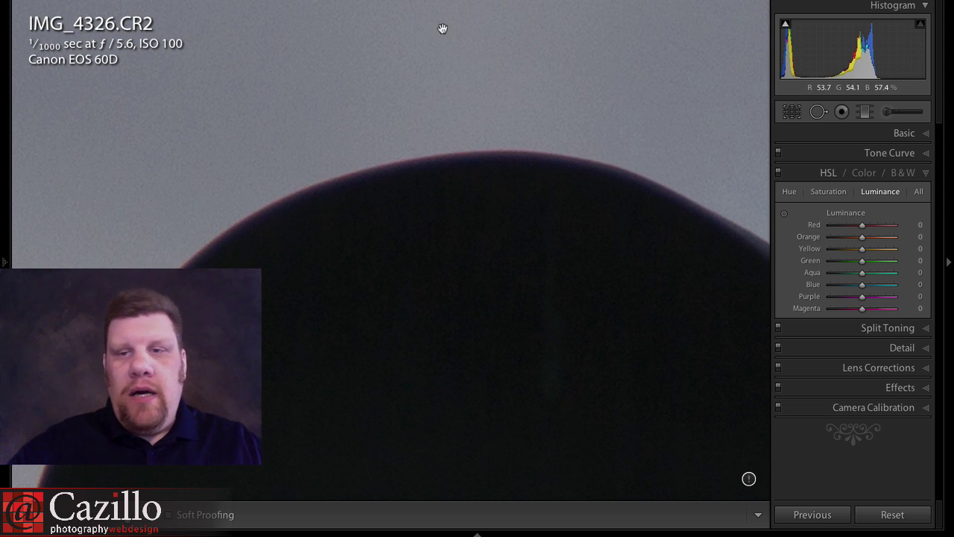
{"action": "left_click_drag", "start_coordinate": [594, 234], "coordinate": [514, 197]}
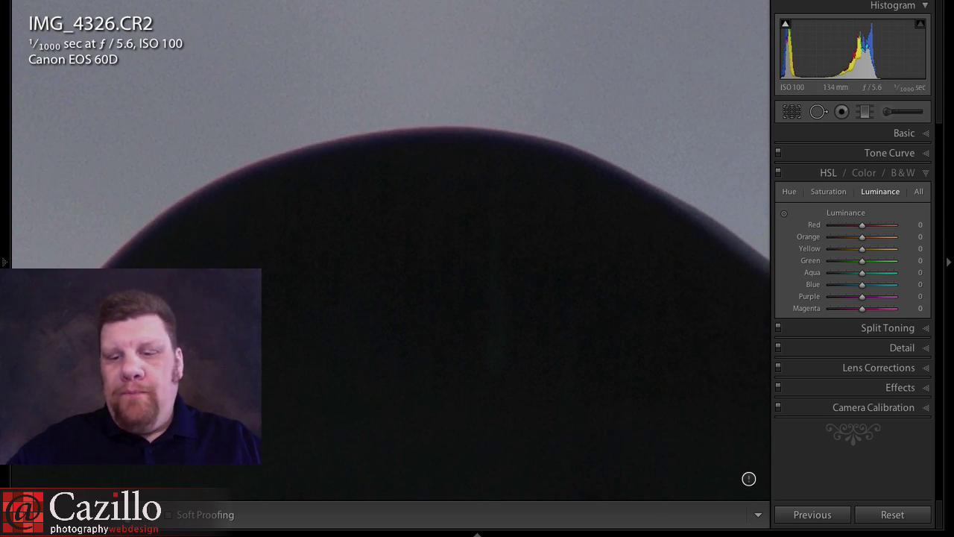
Update the photo to the current process version and show the Lens Corrections Color Defringe controls at 1:1
{"action": "left_click", "coordinate": [748, 478]}
{"action": "left_click", "coordinate": [595, 213]}
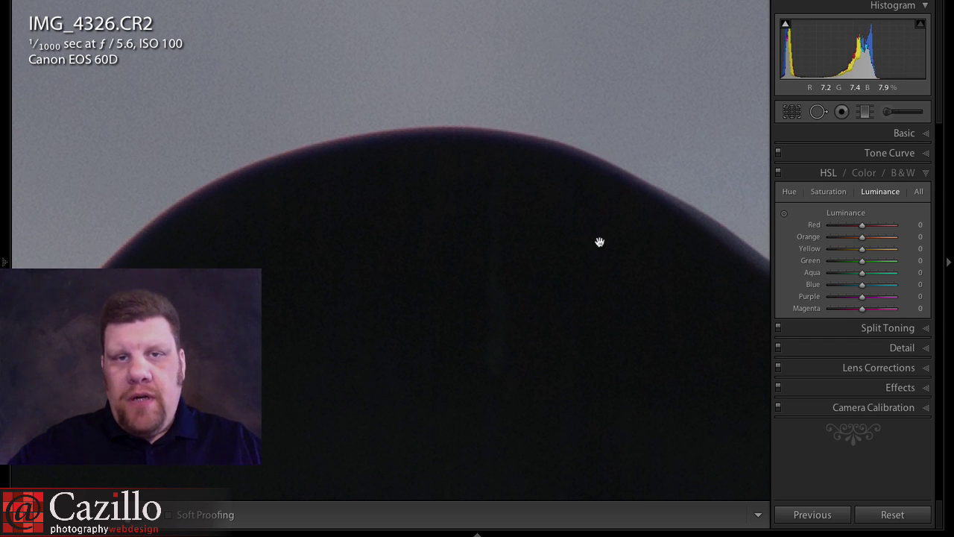
{"action": "left_click_drag", "start_coordinate": [561, 250], "coordinate": [561, 247]}
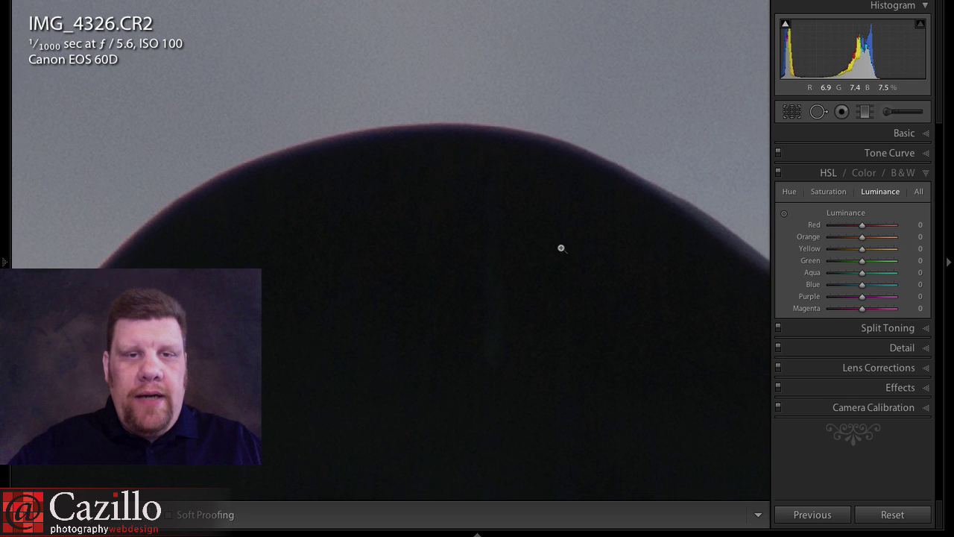
{"action": "left_click", "coordinate": [560, 247]}
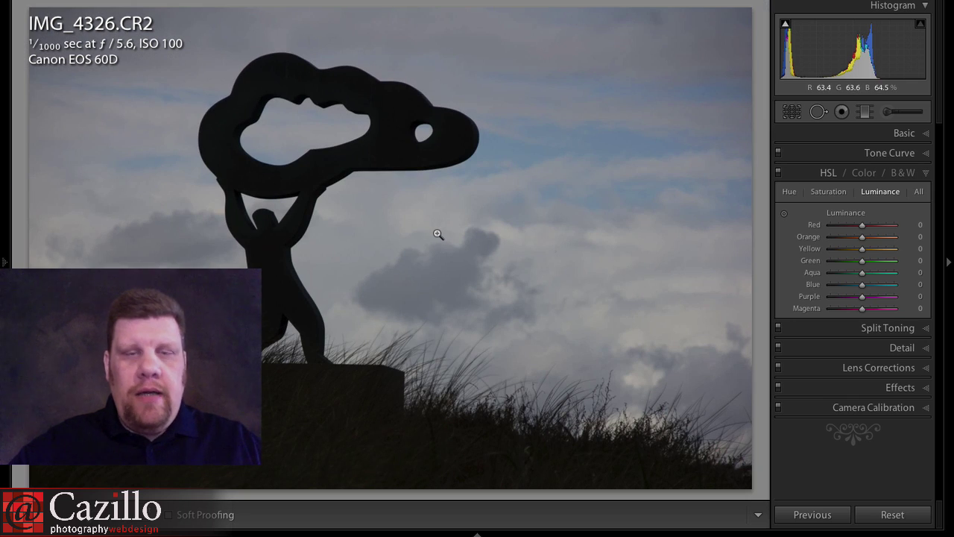
{"action": "left_click", "coordinate": [362, 70]}
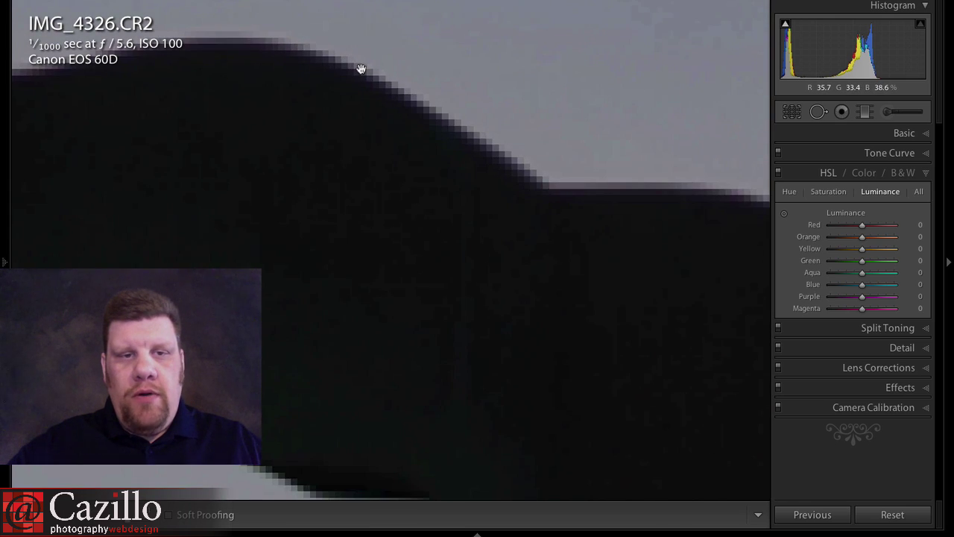
{"action": "left_click_drag", "start_coordinate": [356, 84], "coordinate": [469, 162]}
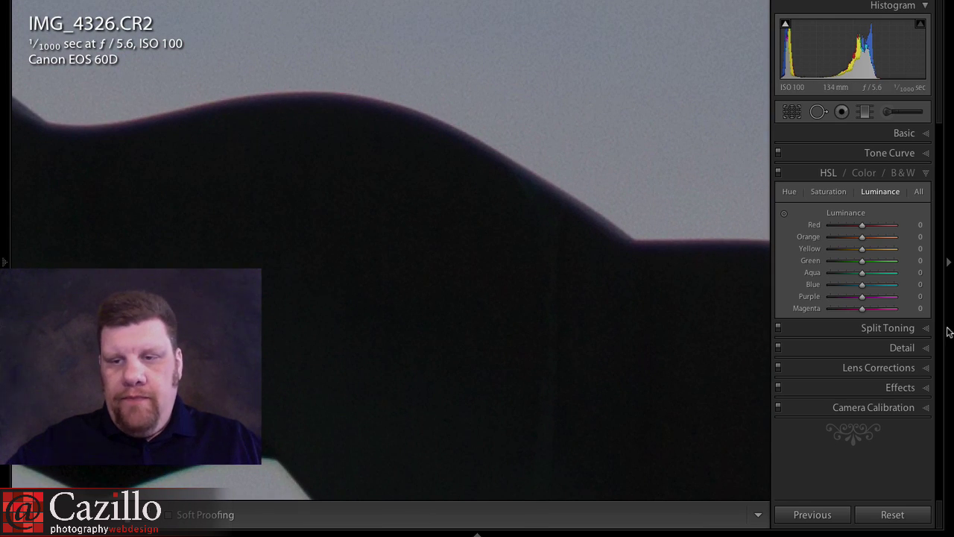
{"action": "left_click", "coordinate": [923, 368]}
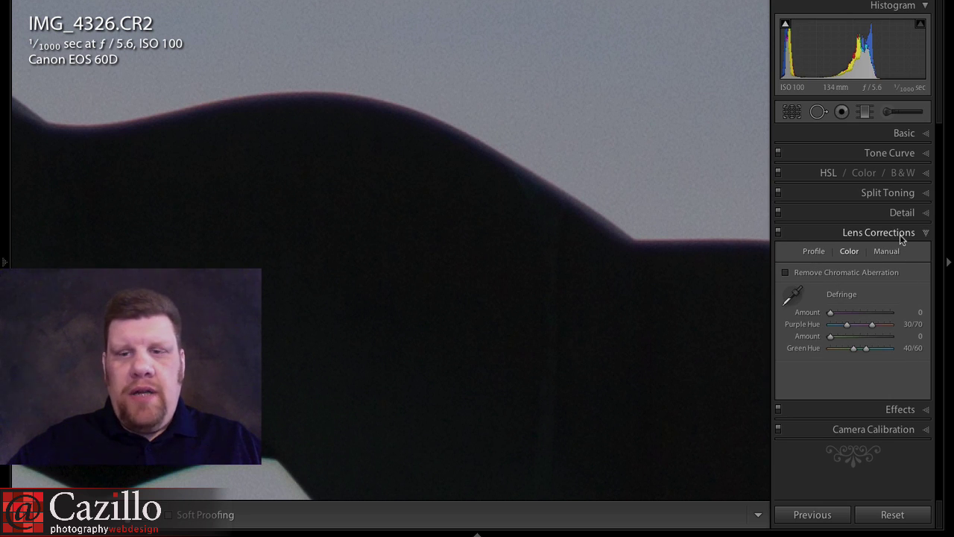
Turn on Remove Chromatic Aberration and inspect the sculpture's outline for remaining fringing
{"action": "left_click", "coordinate": [859, 275]}
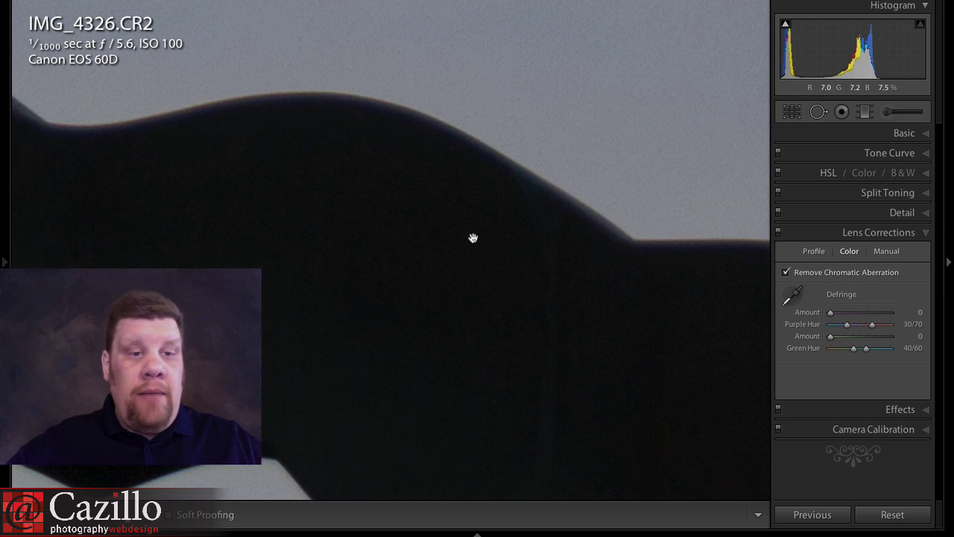
{"action": "left_click_drag", "start_coordinate": [142, 206], "coordinate": [619, 197]}
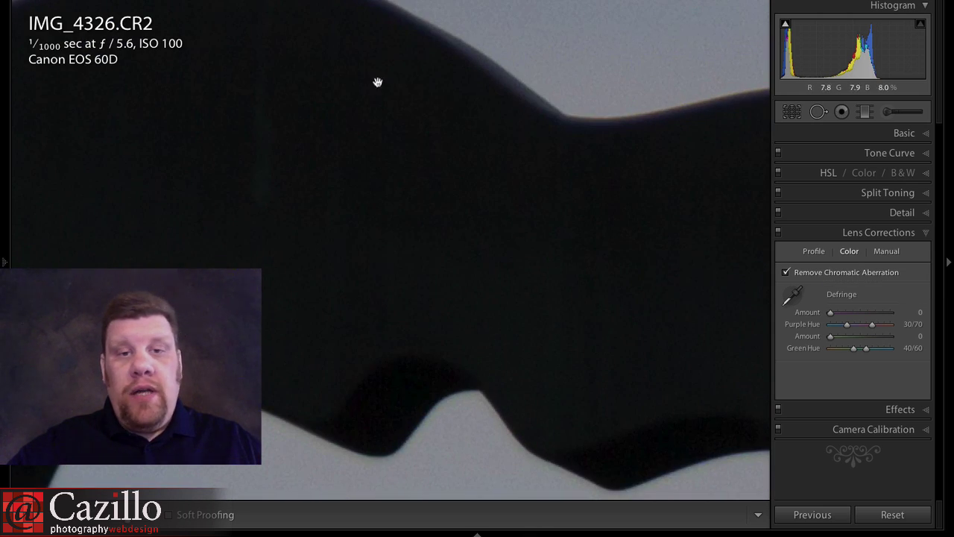
{"action": "left_click_drag", "start_coordinate": [346, 79], "coordinate": [488, 107]}
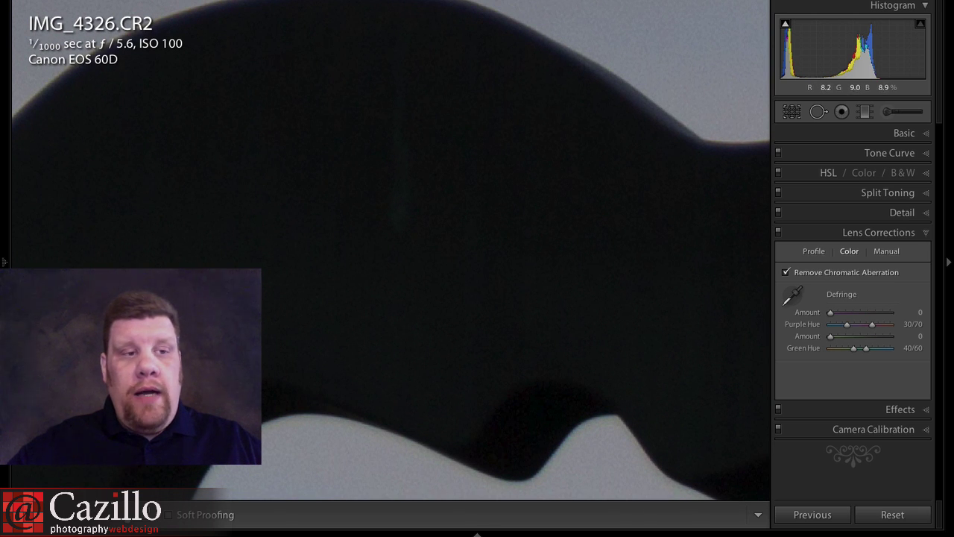
{"action": "left_click_drag", "start_coordinate": [364, 257], "coordinate": [543, 216]}
{"action": "left_click_drag", "start_coordinate": [276, 358], "coordinate": [396, 238]}
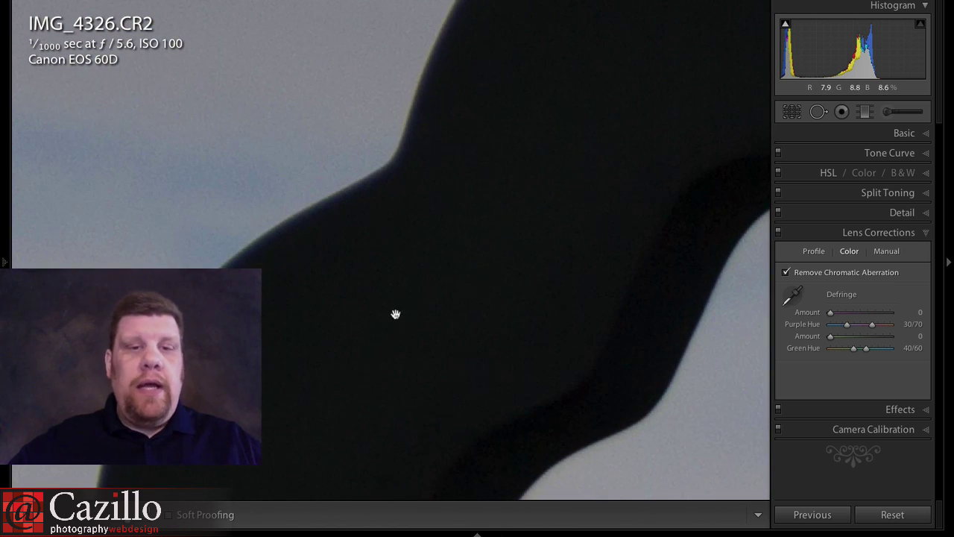
{"action": "left_click_drag", "start_coordinate": [378, 366], "coordinate": [507, 141]}
{"action": "left_click_drag", "start_coordinate": [491, 363], "coordinate": [366, 129]}
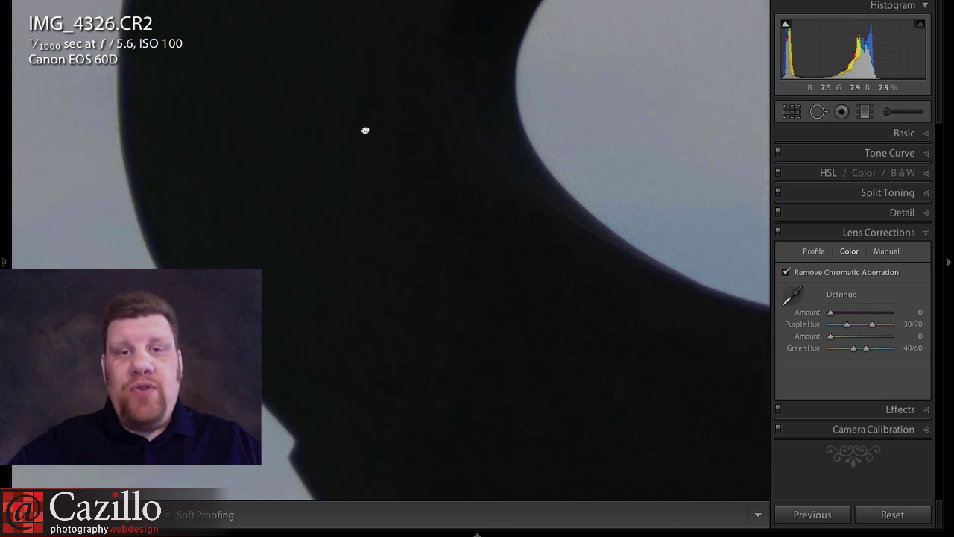
{"action": "left_click_drag", "start_coordinate": [507, 341], "coordinate": [375, 249]}
{"action": "left_click_drag", "start_coordinate": [678, 261], "coordinate": [323, 285]}
{"action": "left_click_drag", "start_coordinate": [560, 266], "coordinate": [421, 264]}
{"action": "left_click", "coordinate": [475, 264]}
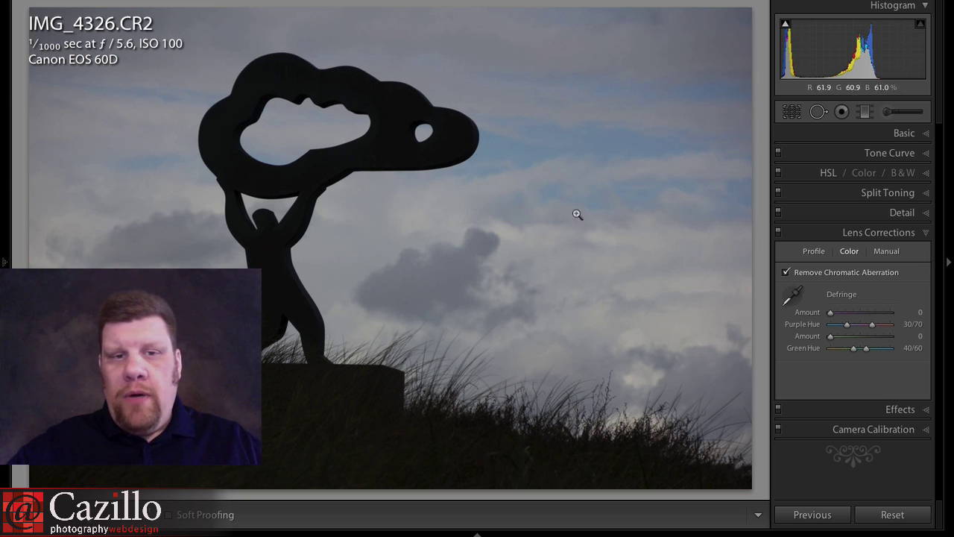
Check the sculpture's top edge and hole at 1:1 after the purple Defringe of 5
{"action": "left_click", "coordinate": [447, 107]}
{"action": "left_click_drag", "start_coordinate": [538, 221], "coordinate": [691, 270]}
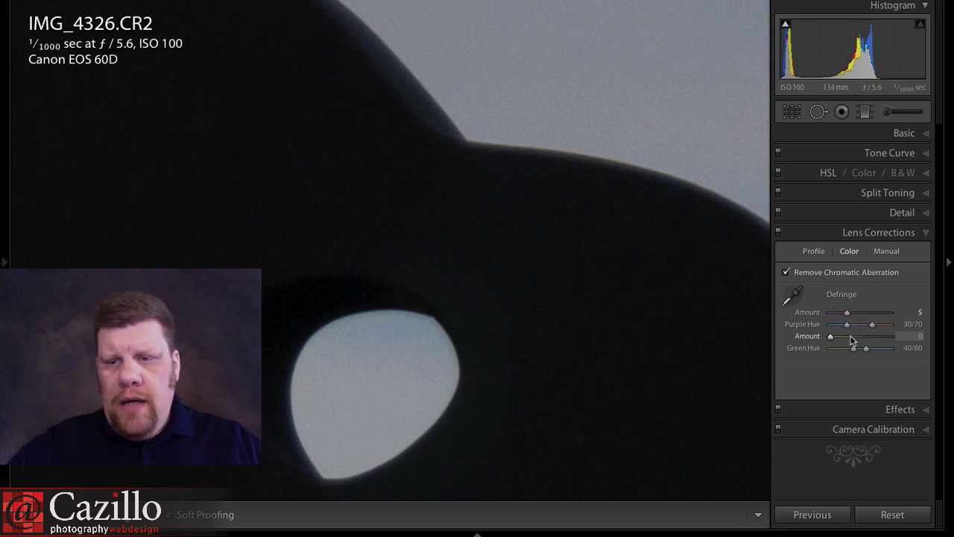
{"action": "left_click_drag", "start_coordinate": [434, 139], "coordinate": [538, 260]}
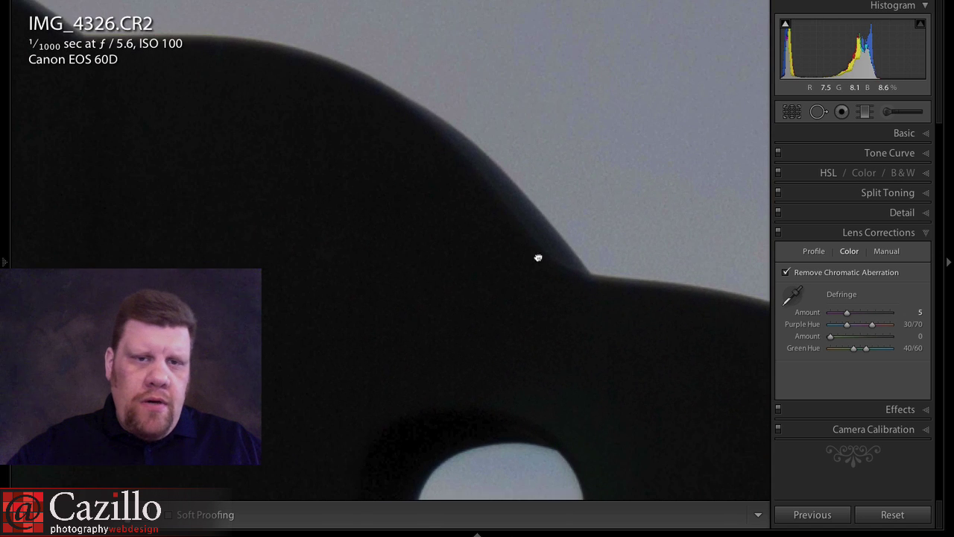
{"action": "left_click_drag", "start_coordinate": [334, 77], "coordinate": [473, 102]}
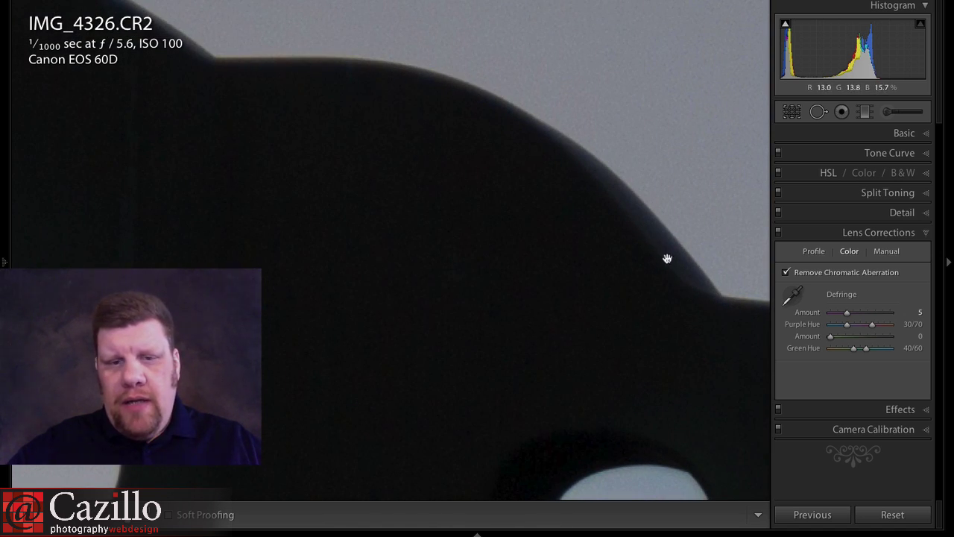
{"action": "left_click_drag", "start_coordinate": [234, 124], "coordinate": [588, 274]}
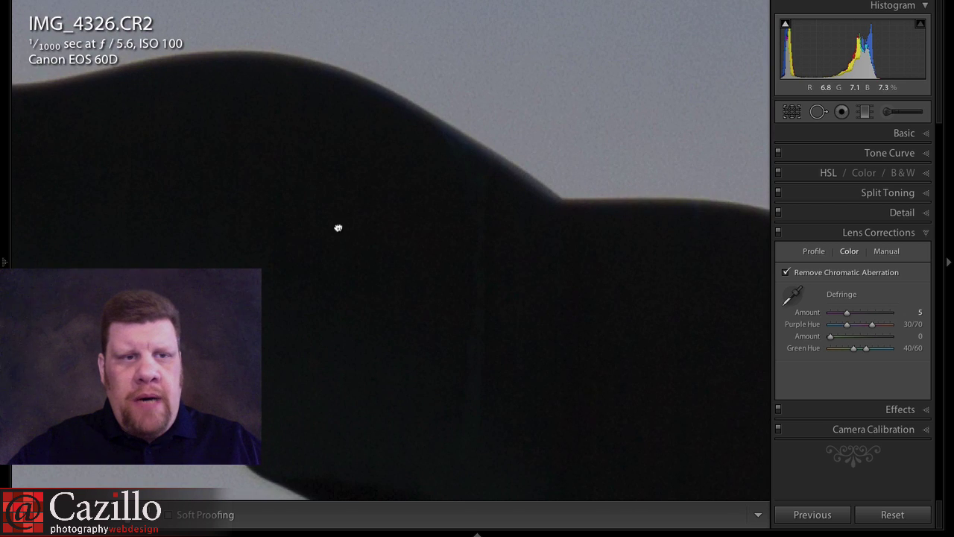
{"action": "left_click_drag", "start_coordinate": [350, 327], "coordinate": [298, 254]}
{"action": "left_click_drag", "start_coordinate": [417, 350], "coordinate": [350, 246]}
{"action": "left_click_drag", "start_coordinate": [311, 162], "coordinate": [481, 271]}
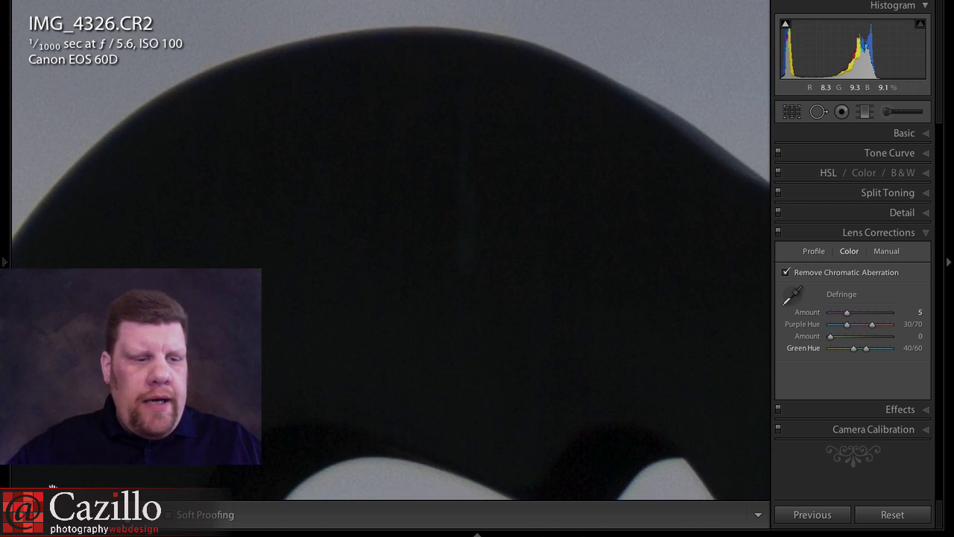
Compare the image before and after the fringe correction using undo and redo
{"action": "key", "text": "F7"}
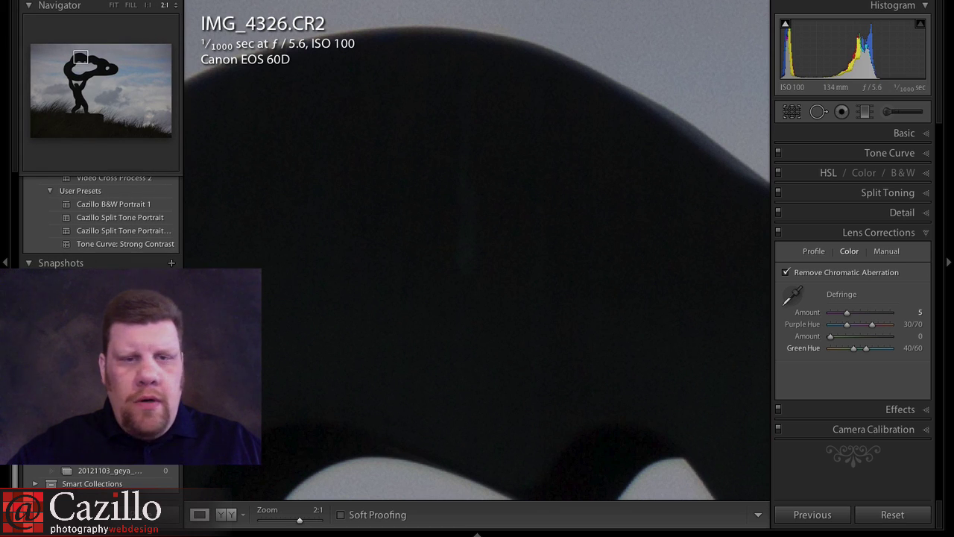
{"action": "key", "text": "ctrl+z"}
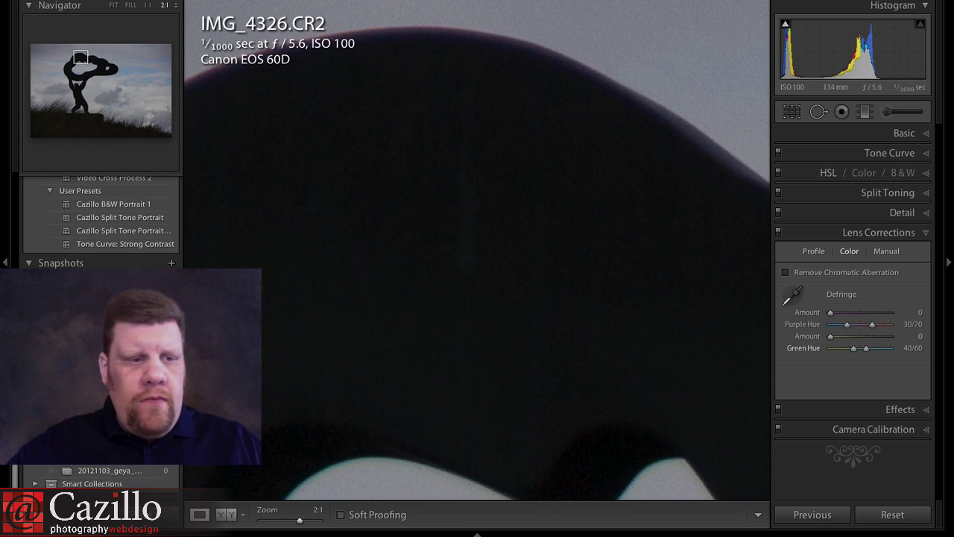
{"action": "key", "text": "ctrl+y"}
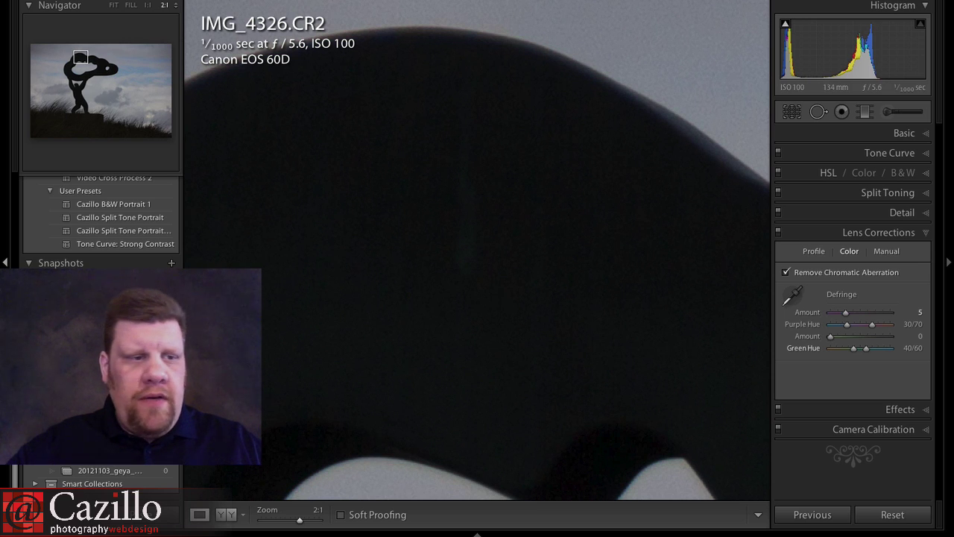
{"action": "key", "text": "F7"}
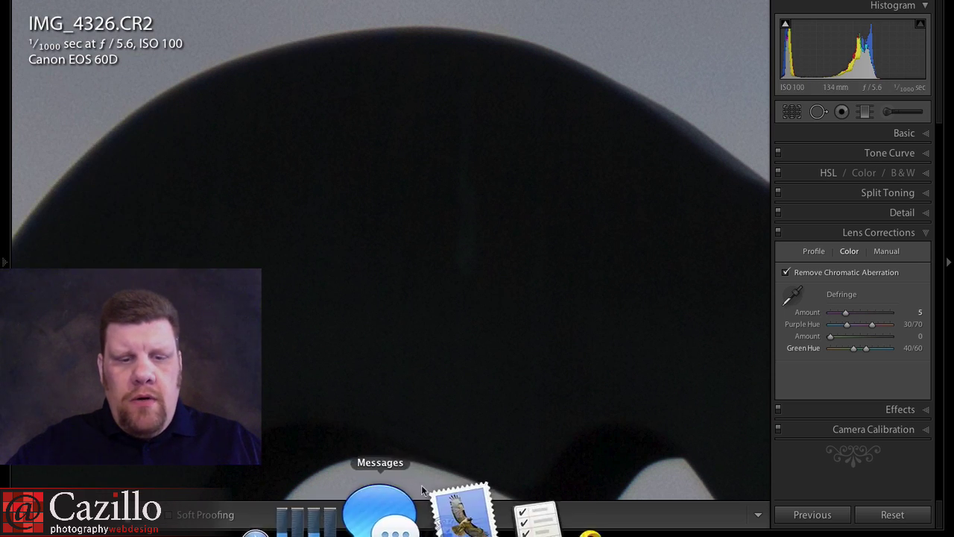
Open the wind turbine photo IMG_7614.CR2, undo its chromatic aberration removal, and update its process version
{"action": "mouse_move", "coordinate": [196, 534]}
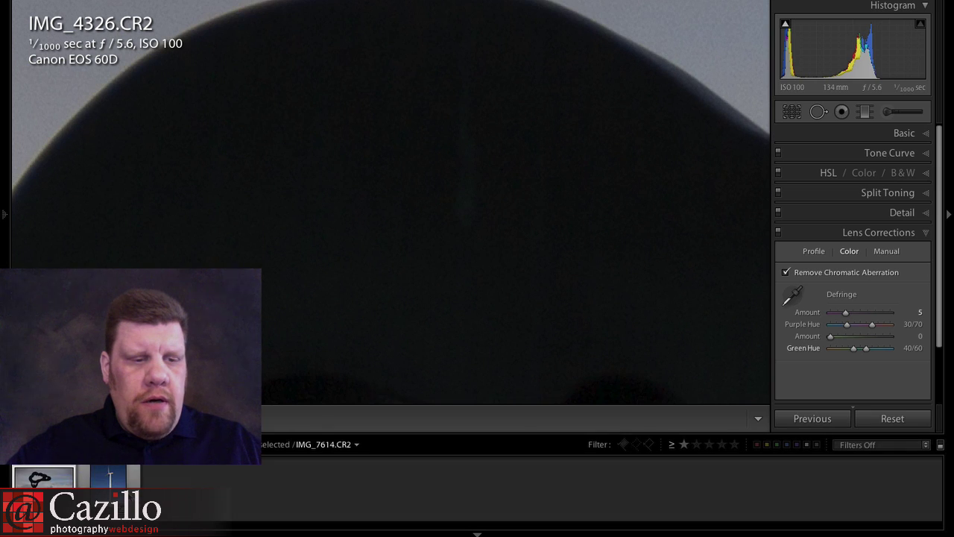
{"action": "left_click", "coordinate": [112, 480]}
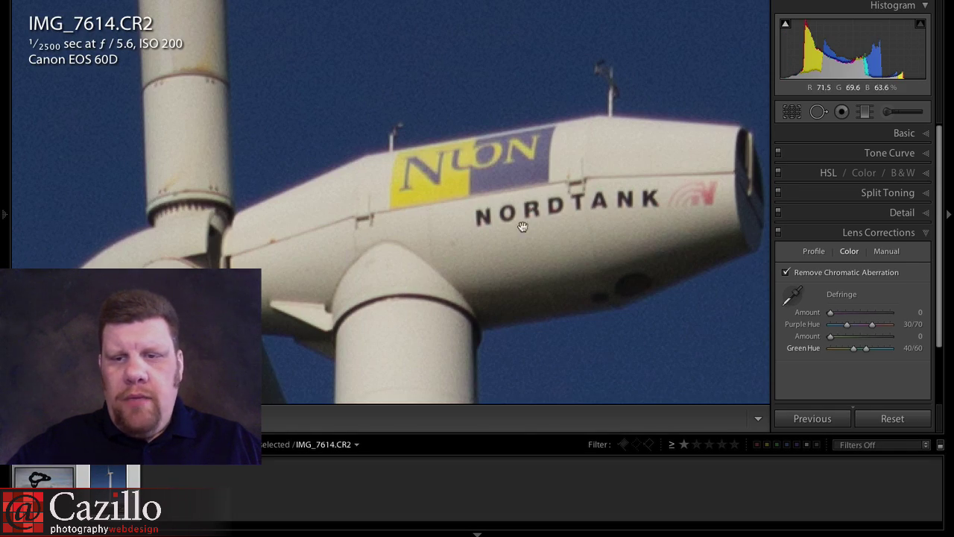
{"action": "mouse_move", "coordinate": [3, 244]}
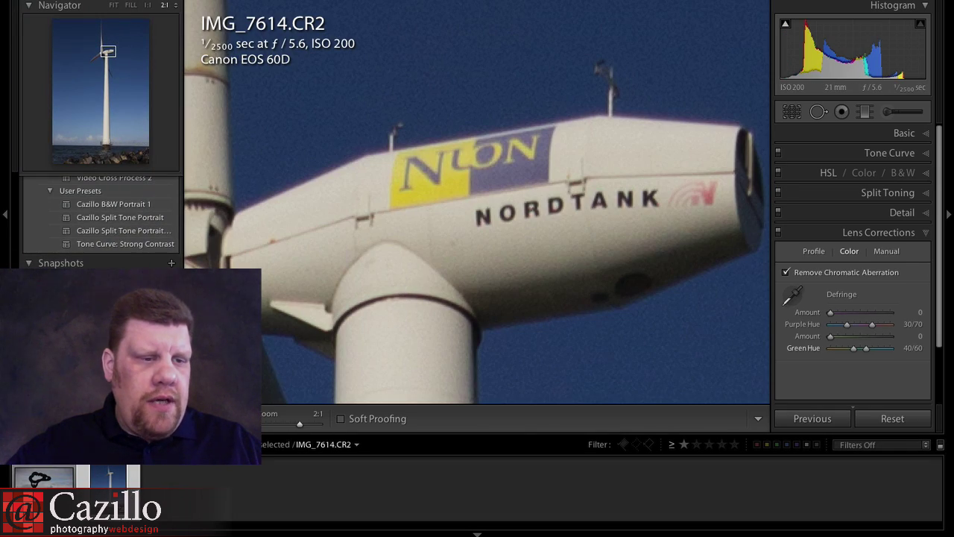
{"action": "scroll", "coordinate": [101, 224], "scroll_direction": "down", "scroll_amount": 5}
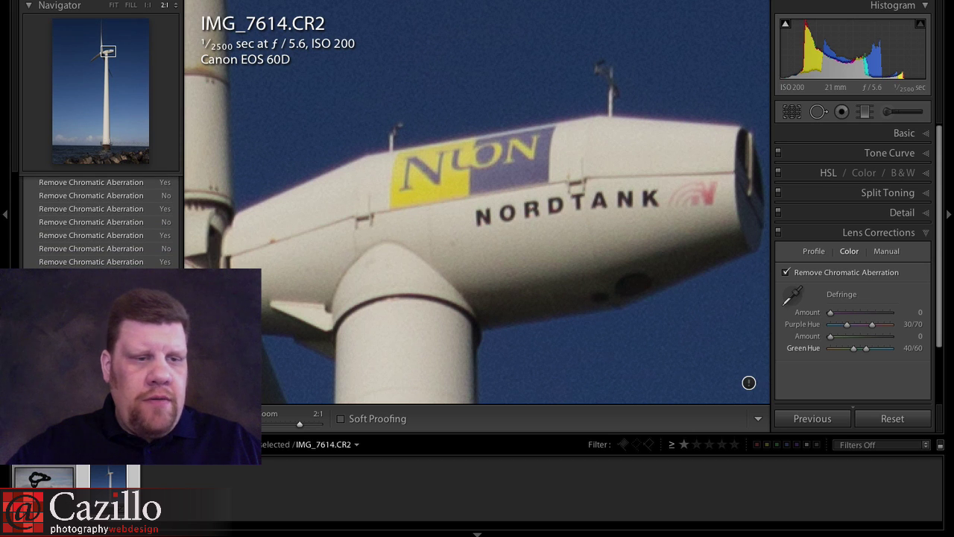
{"action": "key", "text": "ctrl+z"}
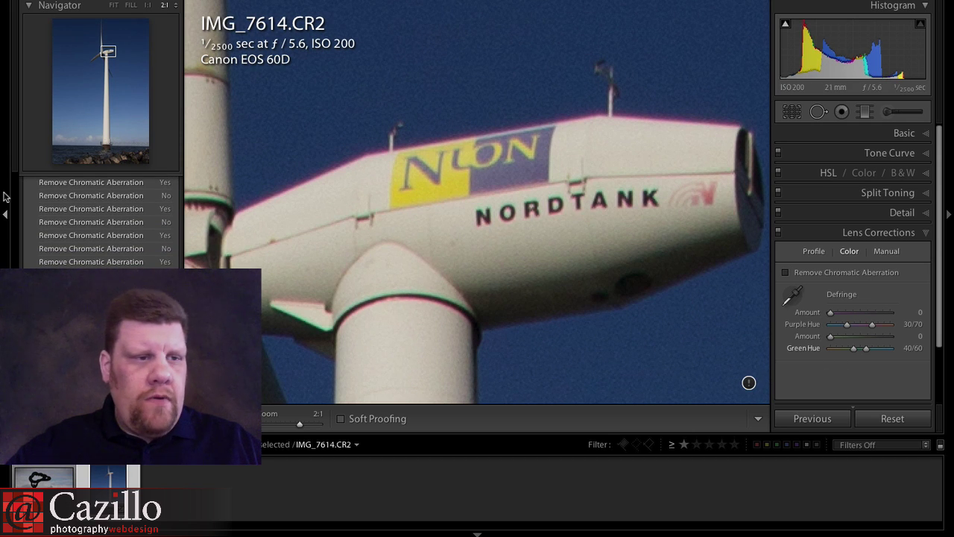
{"action": "left_click", "coordinate": [748, 382]}
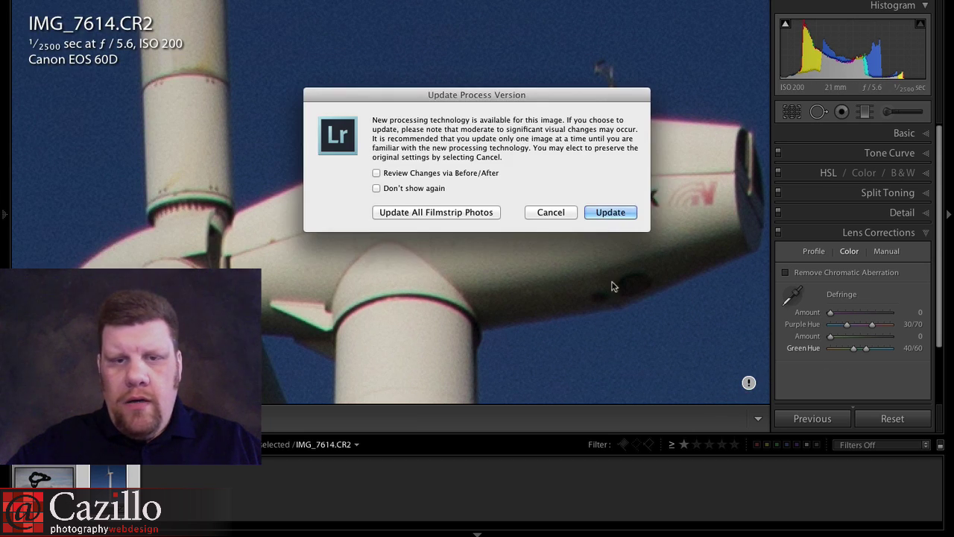
{"action": "left_click", "coordinate": [610, 213]}
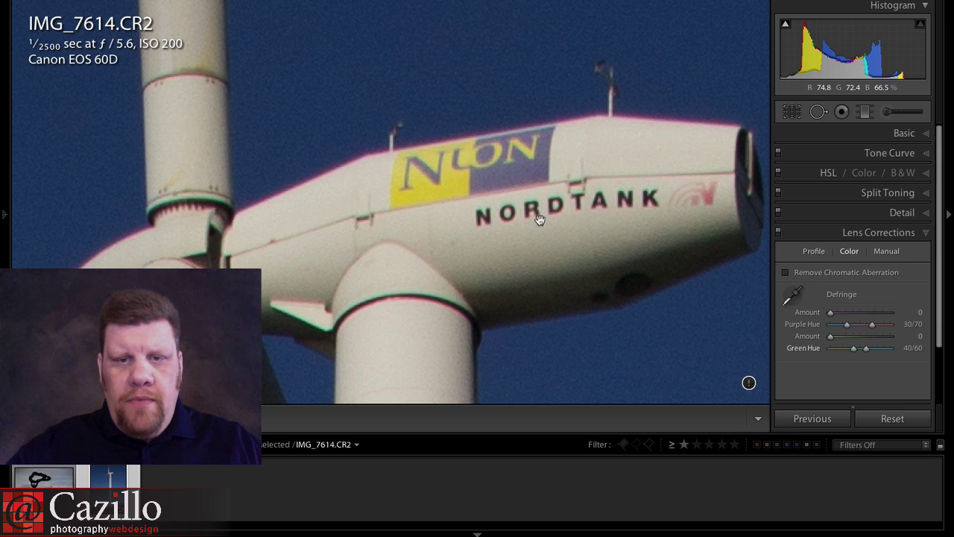
Turn on Remove Chromatic Aberration and inspect the nacelle's fringed top edge close up
{"action": "left_click", "coordinate": [423, 250]}
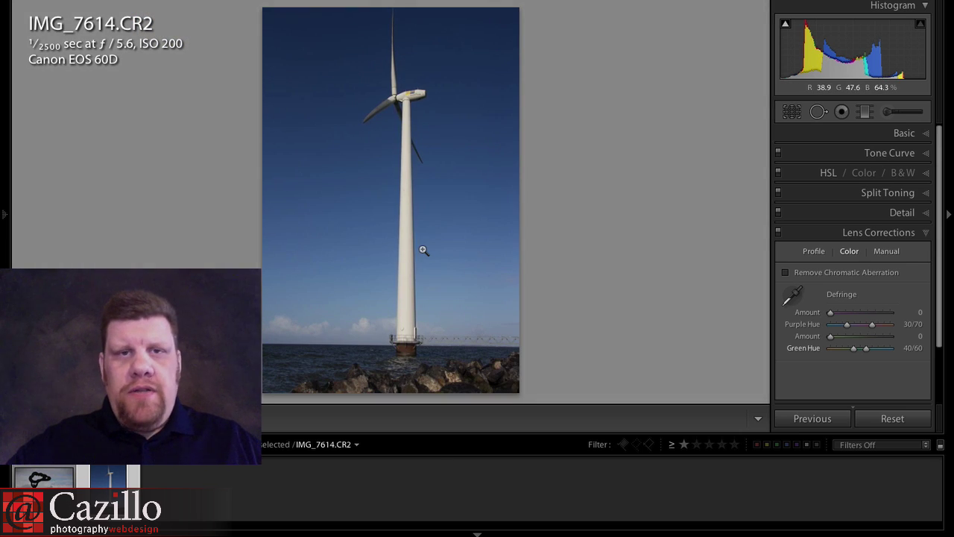
{"action": "left_click", "coordinate": [419, 97]}
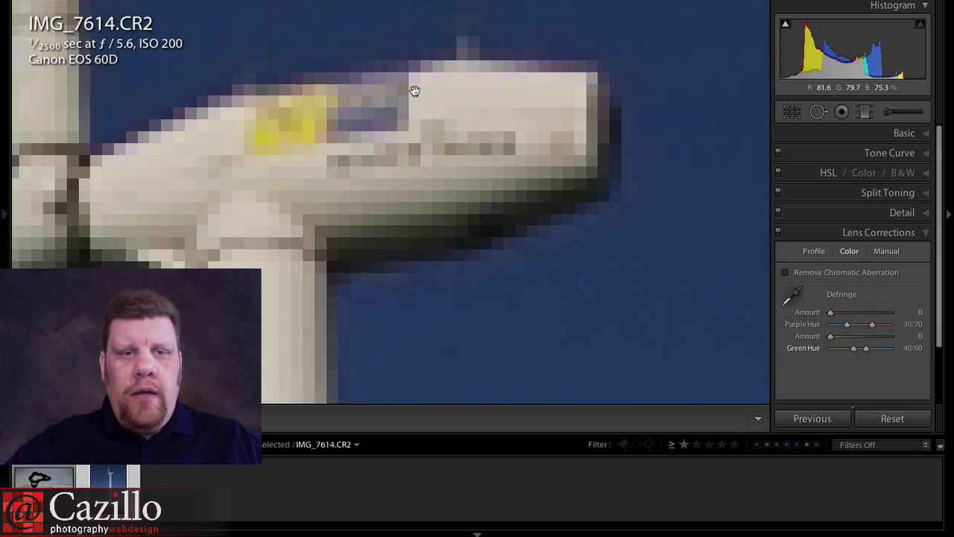
{"action": "left_click_drag", "start_coordinate": [347, 107], "coordinate": [482, 168]}
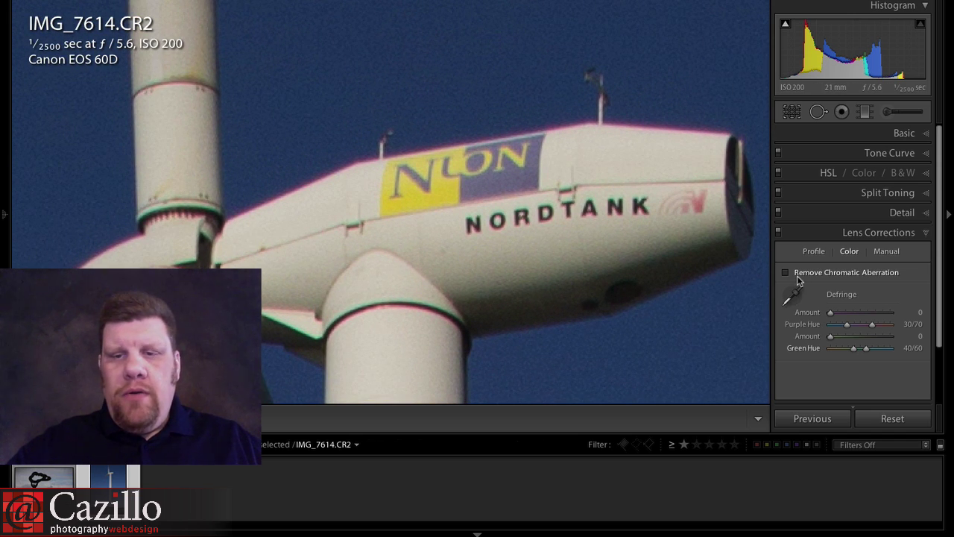
{"action": "left_click", "coordinate": [797, 277]}
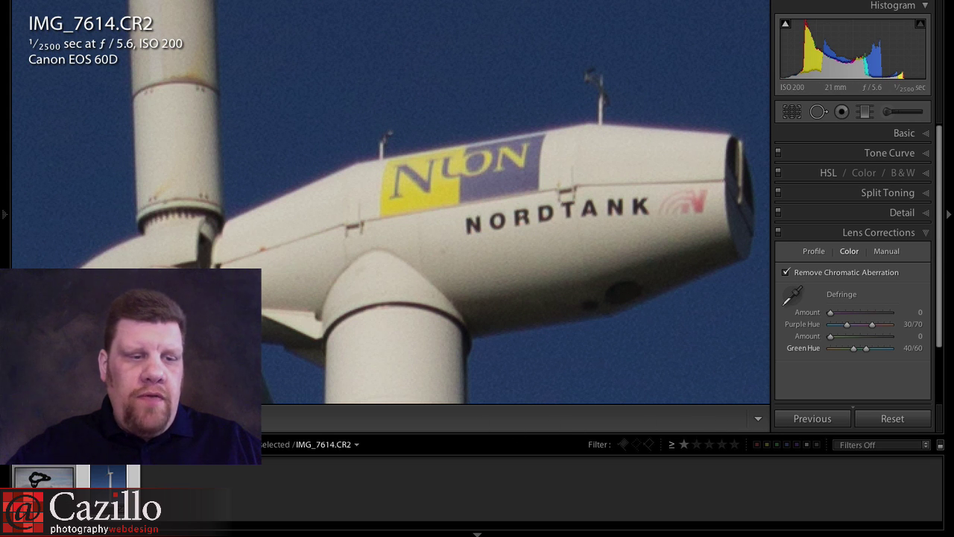
{"action": "left_click", "coordinate": [456, 177]}
{"action": "left_click_drag", "start_coordinate": [455, 177], "coordinate": [411, 202]}
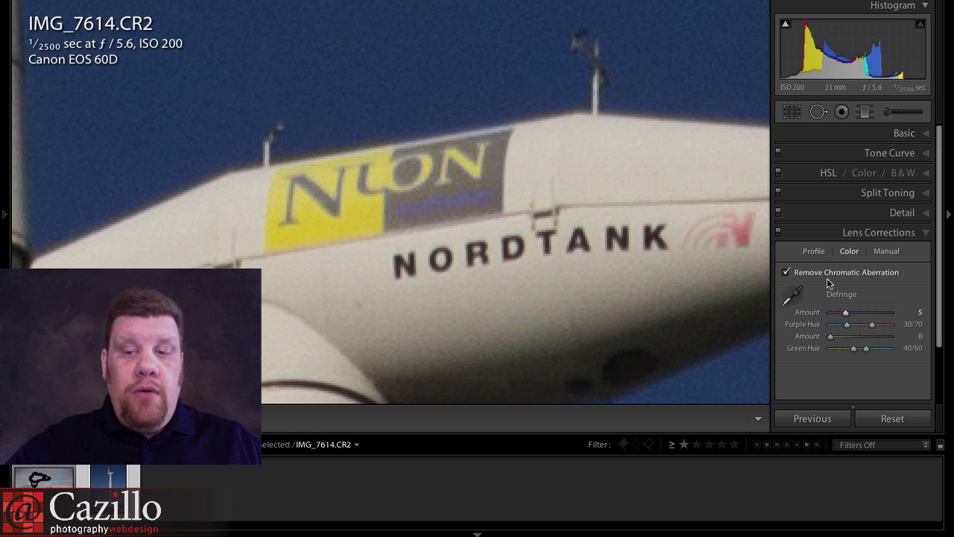
{"action": "left_click_drag", "start_coordinate": [843, 314], "coordinate": [827, 320]}
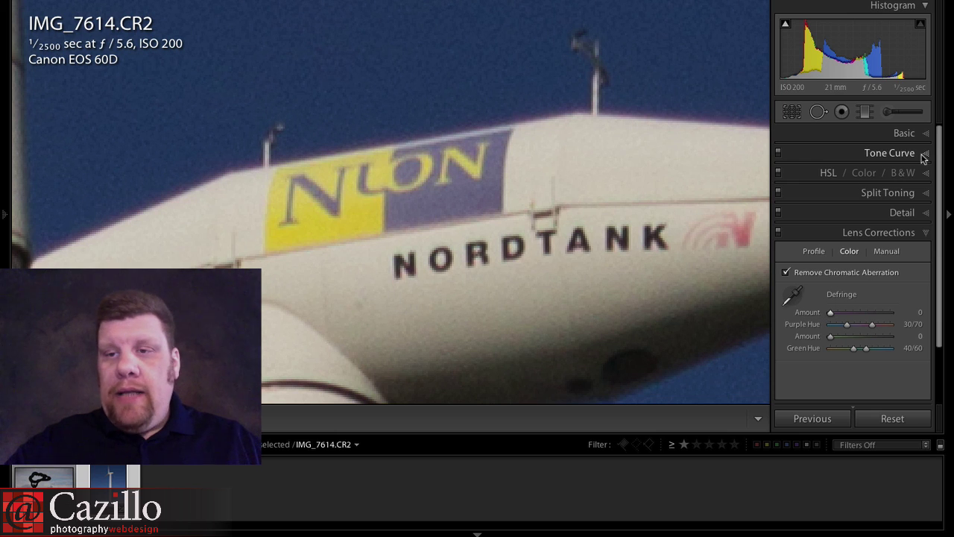
Magnify onto the sign's ON lettering and reactivate the Adjustment Brush
{"action": "left_click", "coordinate": [891, 115]}
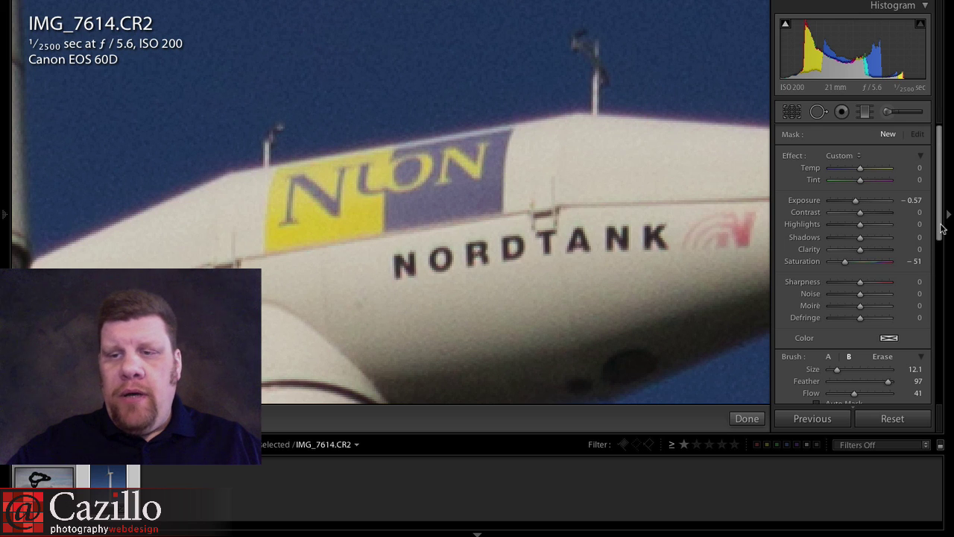
{"action": "scroll", "coordinate": [941, 228], "scroll_direction": "down", "scroll_amount": 2}
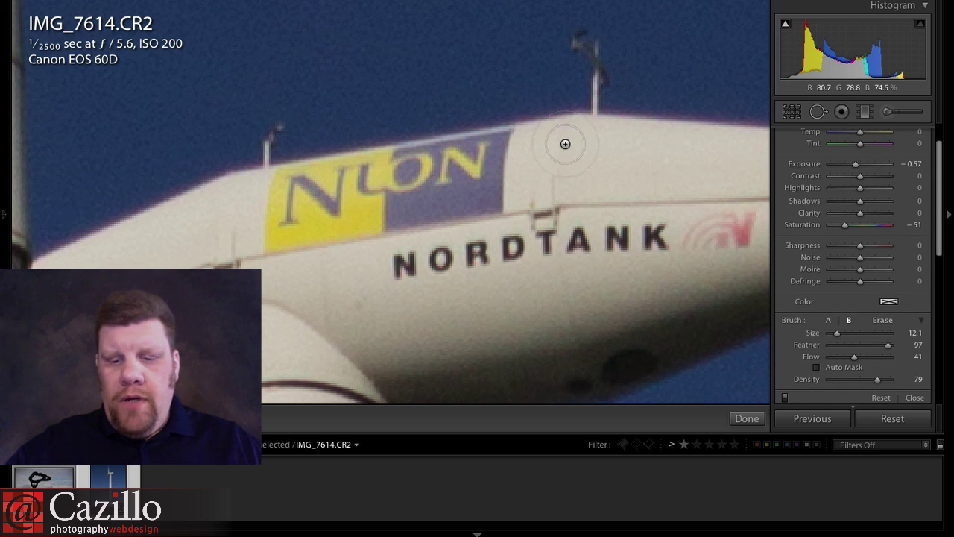
{"action": "left_click", "coordinate": [891, 112]}
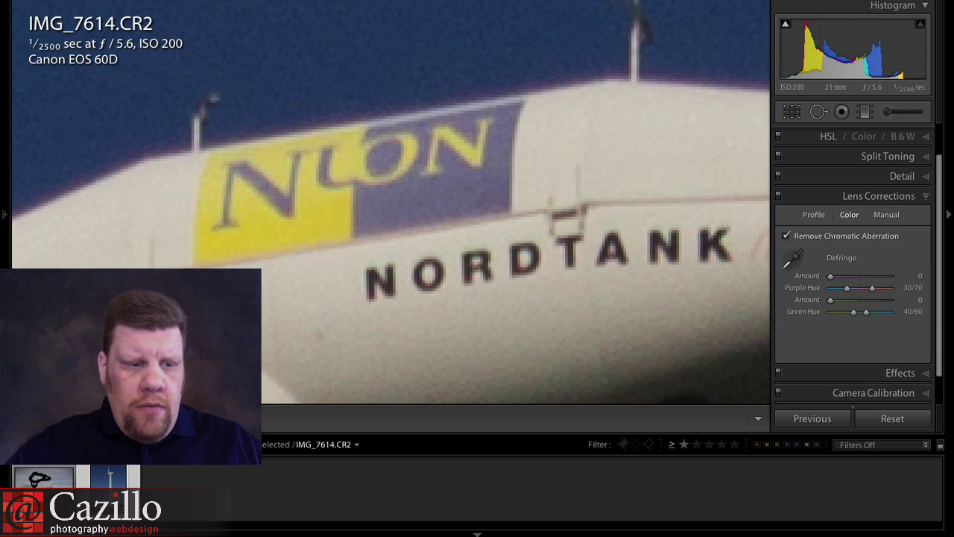
{"action": "key", "text": "ctrl+equal"}
{"action": "key", "text": "ctrl+equal"}
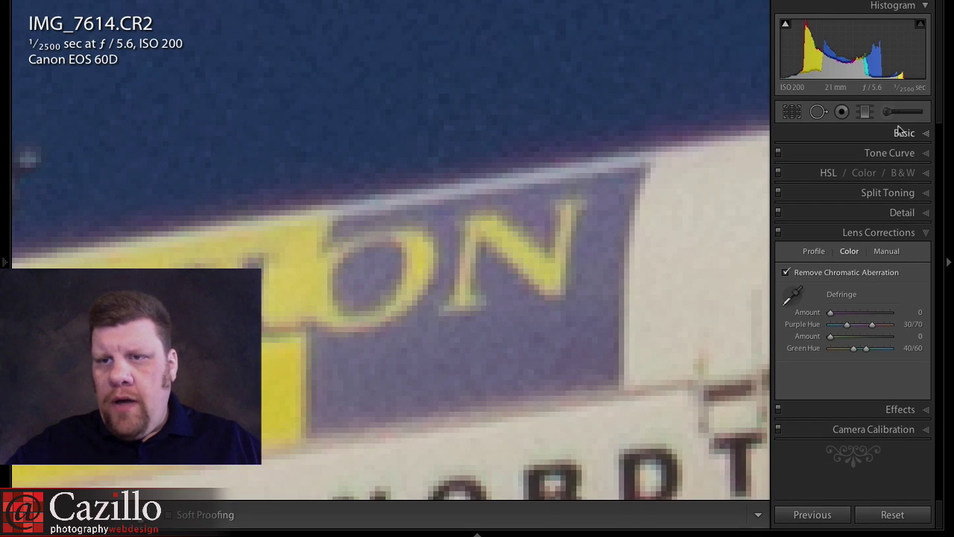
{"action": "left_click", "coordinate": [888, 112]}
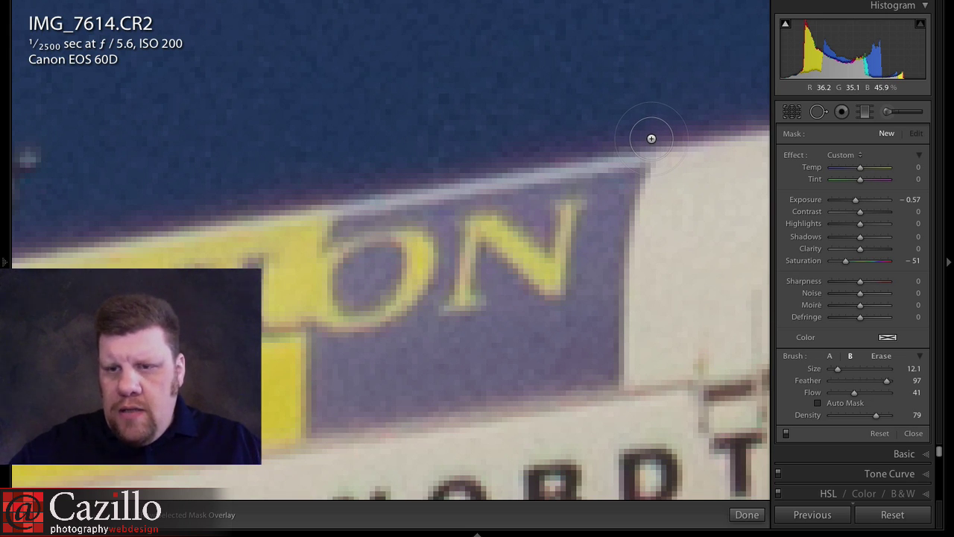
Set the brush to Size 9.0 and Feather 64, leaving Flow 41 and Density 79
{"action": "scroll", "coordinate": [651, 139], "scroll_direction": "down", "scroll_amount": 3}
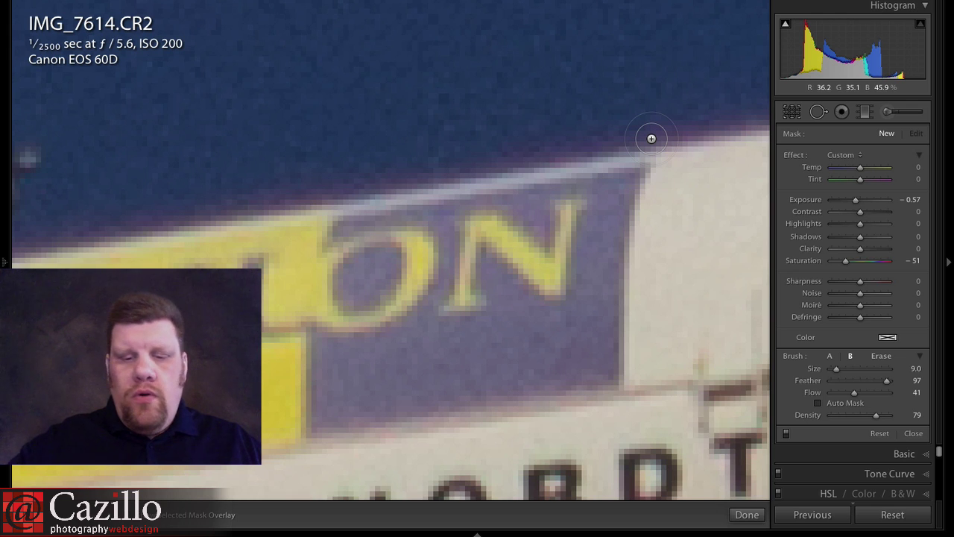
{"action": "scroll", "coordinate": [652, 138], "scroll_direction": "down", "scroll_amount": 1}
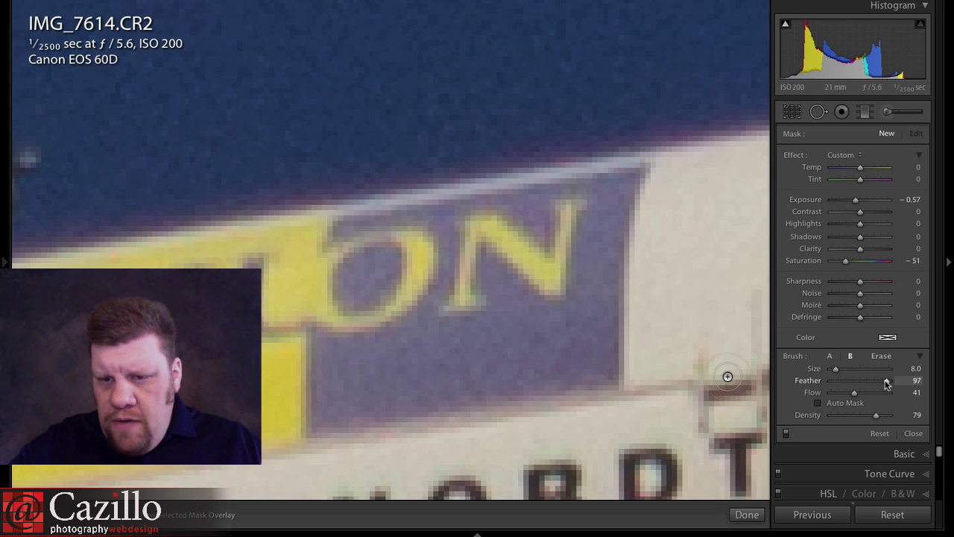
{"action": "left_click_drag", "start_coordinate": [881, 382], "coordinate": [869, 386]}
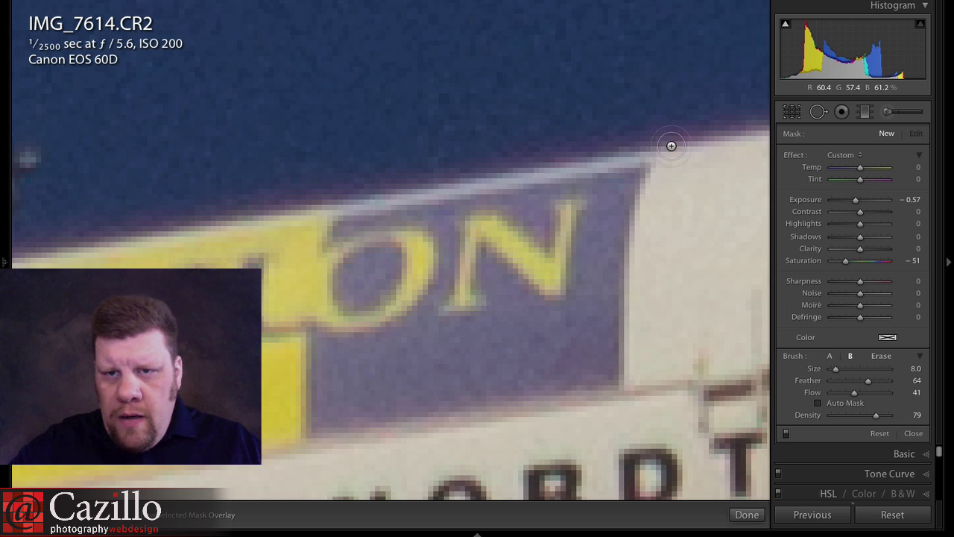
{"action": "key", "text": "bracketright"}
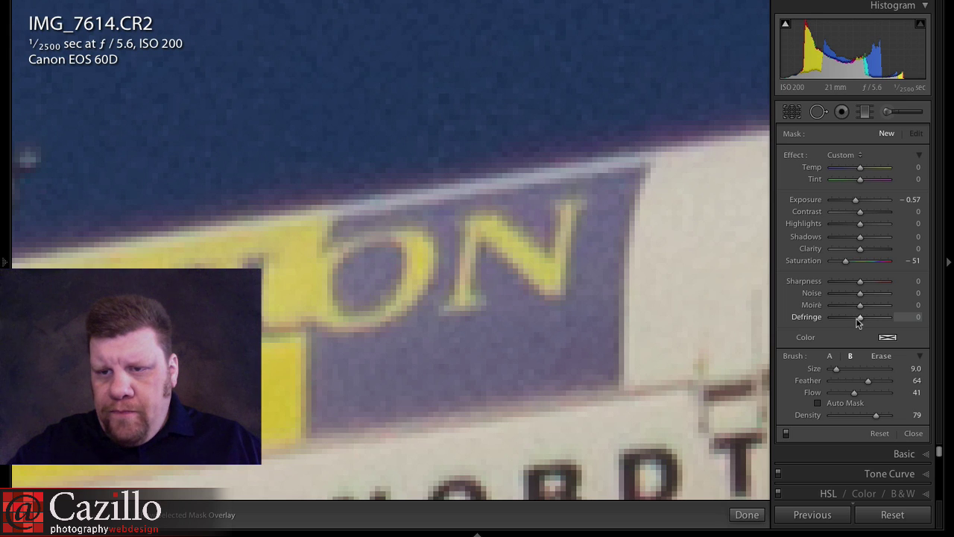
Set brush Defringe to 51 and paint along the sign's top edge, then pan along the roofline
{"action": "mouse_move", "coordinate": [860, 321]}
{"action": "left_mouse_down"}
{"action": "mouse_move", "coordinate": [852, 321]}
{"action": "mouse_move", "coordinate": [875, 317]}
{"action": "left_mouse_up"}
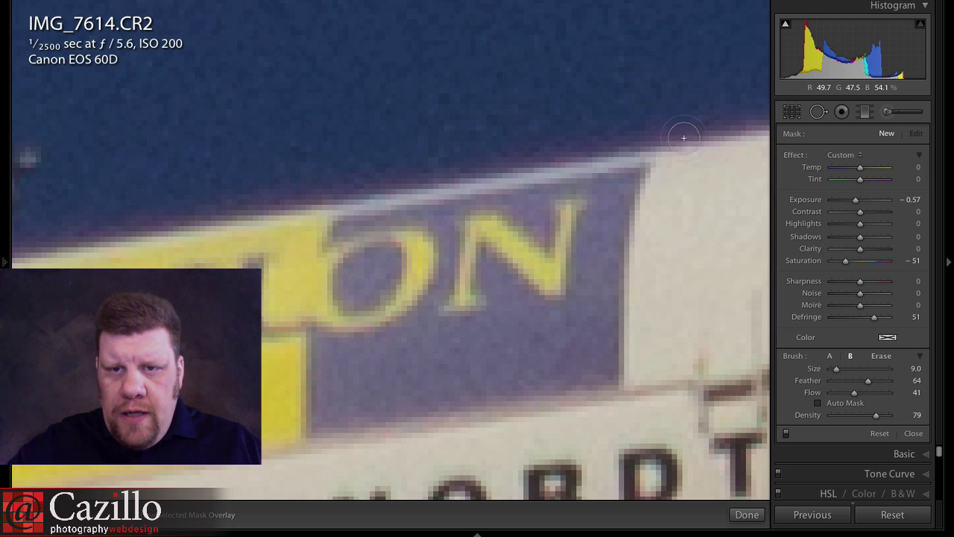
{"action": "mouse_move", "coordinate": [452, 175]}
{"action": "left_mouse_down"}
{"action": "mouse_move", "coordinate": [372, 200]}
{"action": "mouse_move", "coordinate": [205, 224]}
{"action": "mouse_move", "coordinate": [388, 196]}
{"action": "left_mouse_up"}
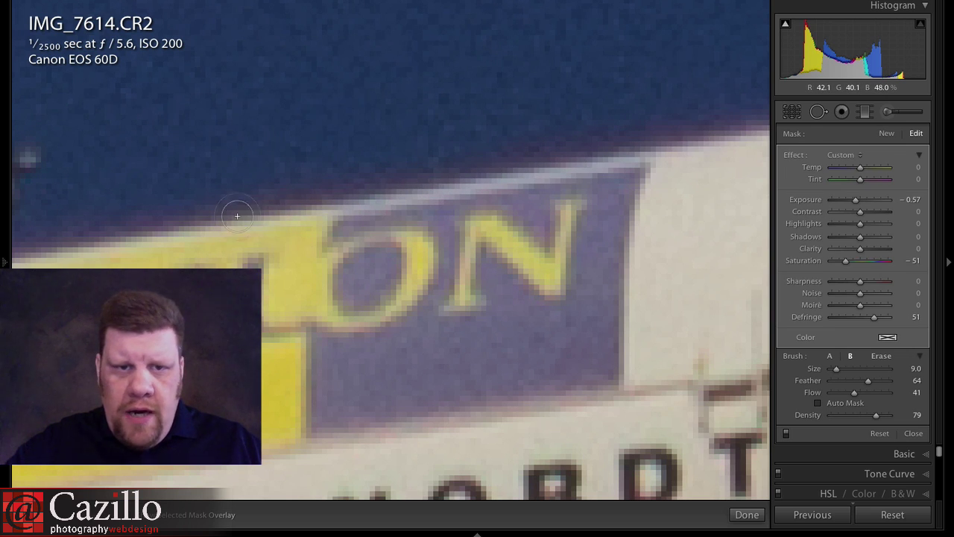
{"action": "left_click_drag", "start_coordinate": [223, 217], "coordinate": [649, 144]}
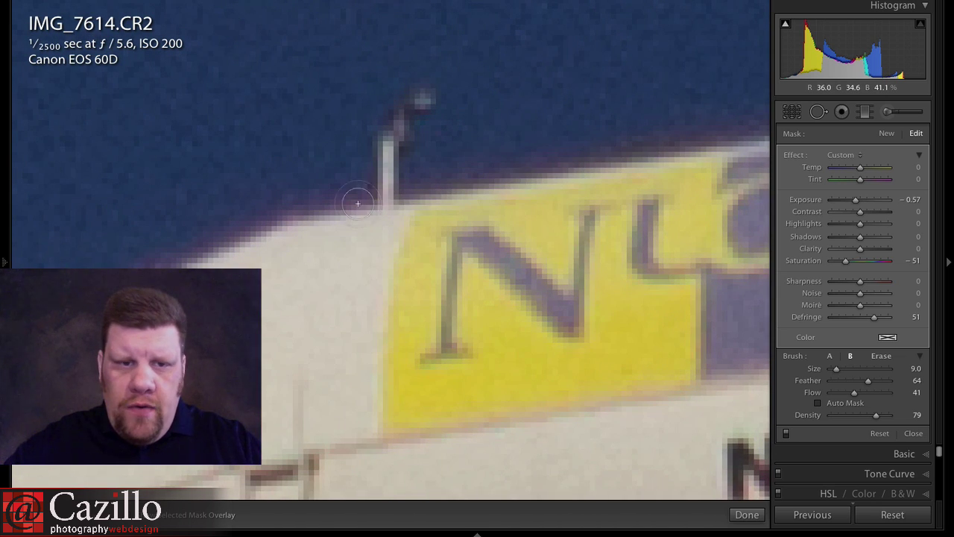
{"action": "mouse_move", "coordinate": [172, 268]}
{"action": "left_mouse_down"}
{"action": "mouse_move", "coordinate": [534, 147]}
{"action": "mouse_move", "coordinate": [568, 120]}
{"action": "left_mouse_up"}
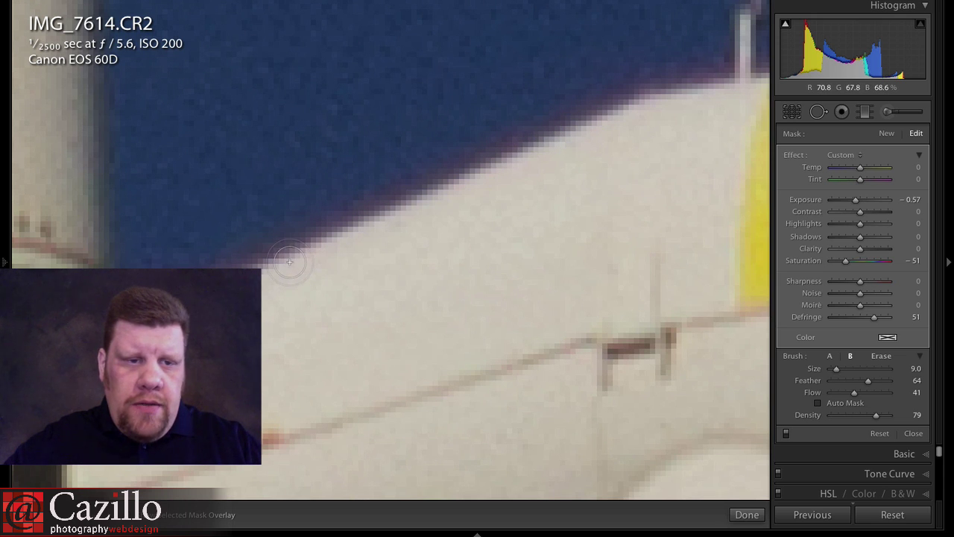
{"action": "left_click_drag", "start_coordinate": [607, 145], "coordinate": [365, 290]}
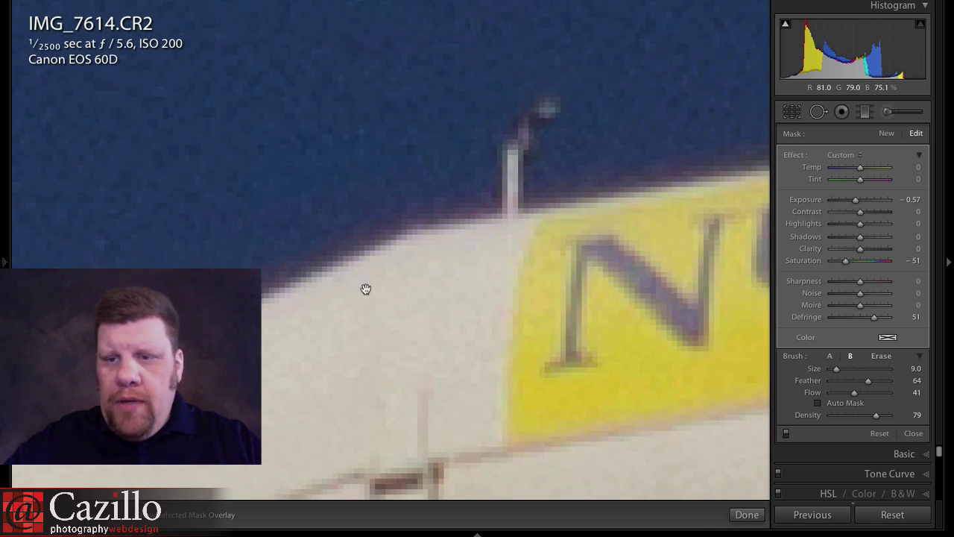
Adjust the brush to Saturation -63, Defringe 52 and Exposure -4.00
{"action": "mouse_move", "coordinate": [846, 262]}
{"action": "left_mouse_down"}
{"action": "mouse_move", "coordinate": [850, 269]}
{"action": "mouse_move", "coordinate": [842, 264]}
{"action": "left_mouse_up"}
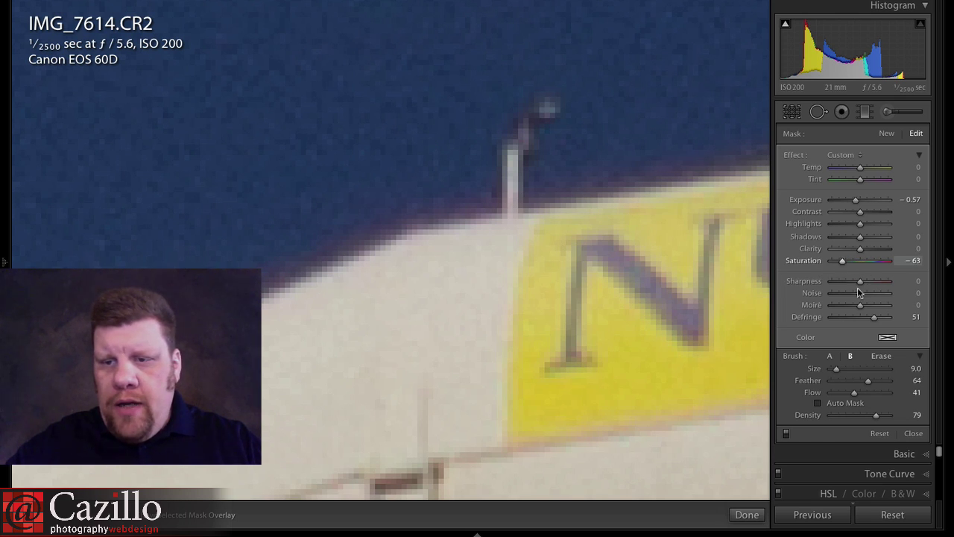
{"action": "mouse_move", "coordinate": [875, 319]}
{"action": "left_mouse_down"}
{"action": "mouse_move", "coordinate": [849, 321]}
{"action": "mouse_move", "coordinate": [876, 320]}
{"action": "left_mouse_up"}
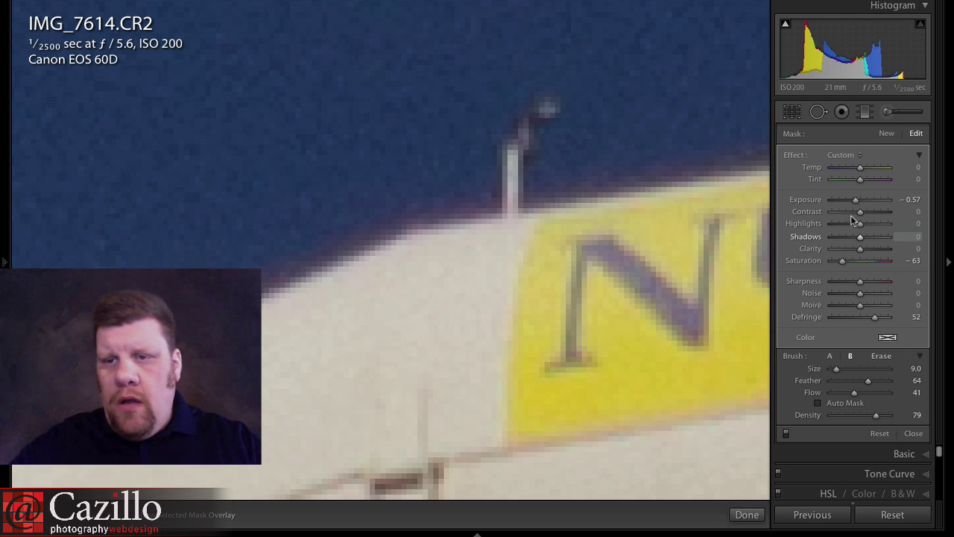
{"action": "left_click_drag", "start_coordinate": [855, 201], "coordinate": [805, 207]}
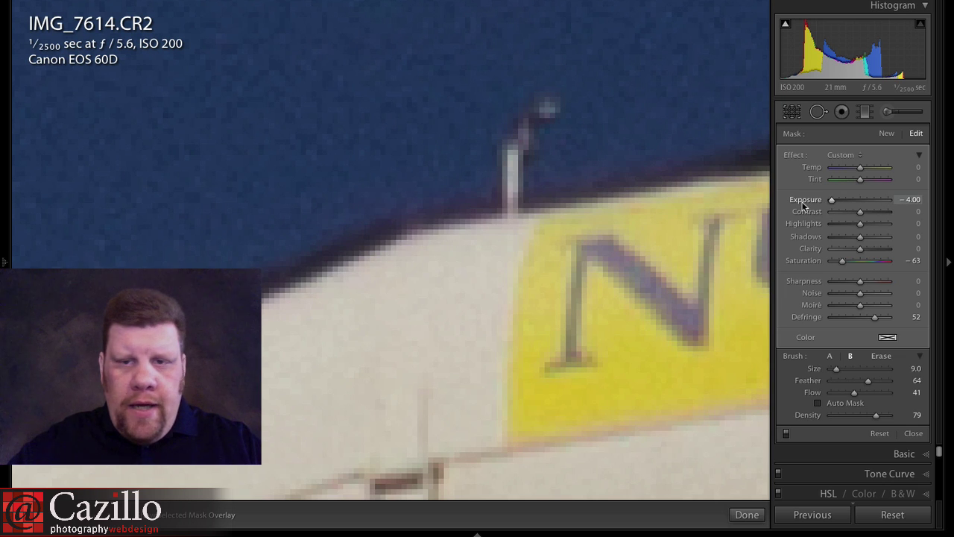
{"action": "scroll", "coordinate": [522, 238], "scroll_direction": "left", "scroll_amount": 5}
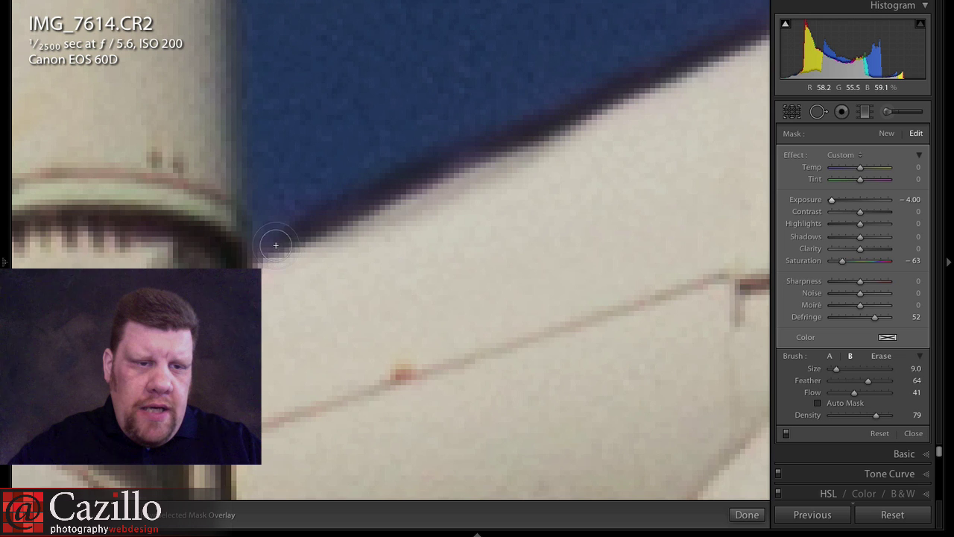
{"action": "scroll", "coordinate": [558, 222], "scroll_direction": "right", "scroll_amount": 6}
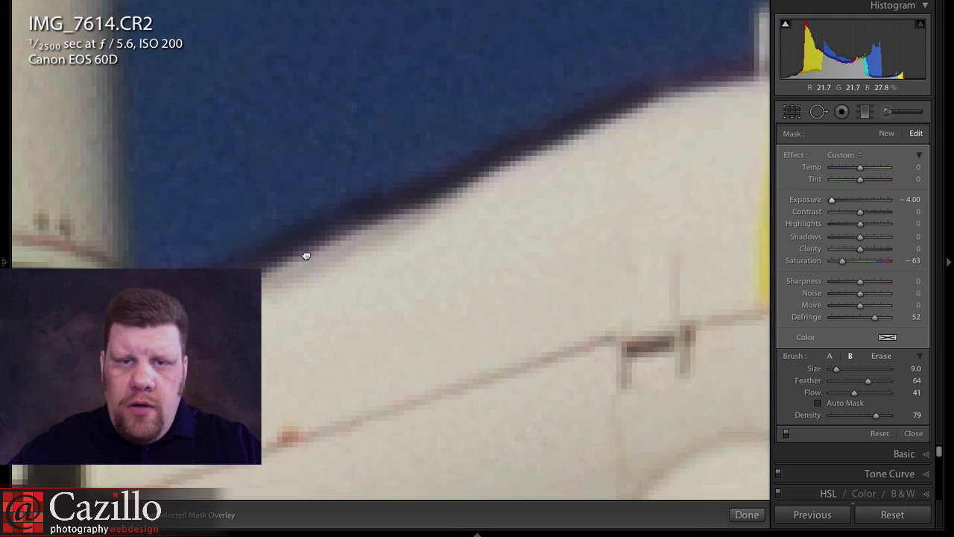
{"action": "scroll", "coordinate": [558, 221], "scroll_direction": "right", "scroll_amount": 4}
{"action": "scroll", "coordinate": [351, 294], "scroll_direction": "left", "scroll_amount": 3}
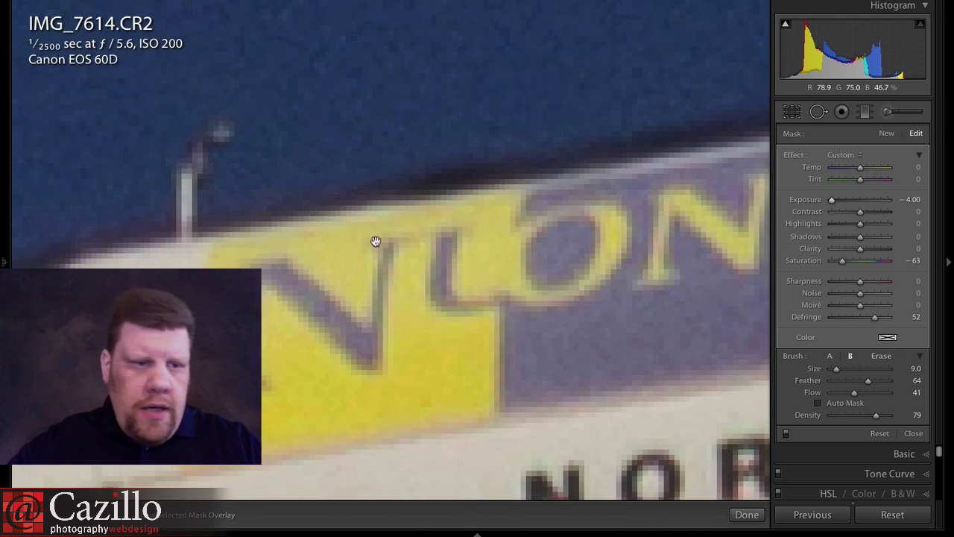
Paint the brush along the sign's and the white housing cylinder's top edges
{"action": "mouse_move", "coordinate": [313, 207]}
{"action": "left_mouse_down"}
{"action": "mouse_move", "coordinate": [224, 216]}
{"action": "mouse_move", "coordinate": [69, 254]}
{"action": "left_mouse_up"}
{"action": "scroll", "coordinate": [590, 182], "scroll_direction": "right", "scroll_amount": 8}
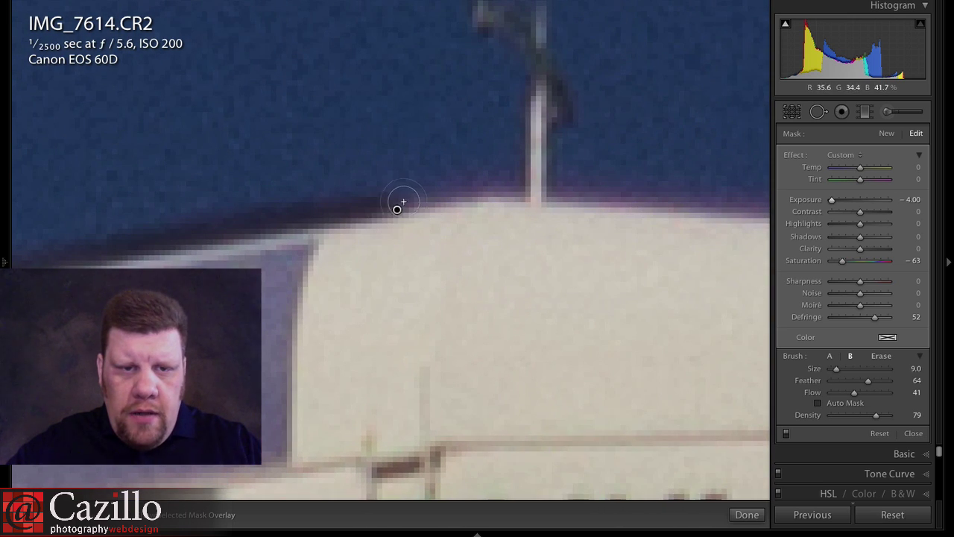
{"action": "mouse_move", "coordinate": [398, 202]}
{"action": "left_mouse_down"}
{"action": "mouse_move", "coordinate": [603, 200]}
{"action": "mouse_move", "coordinate": [561, 199]}
{"action": "mouse_move", "coordinate": [582, 195]}
{"action": "mouse_move", "coordinate": [714, 204]}
{"action": "left_mouse_up"}
{"action": "scroll", "coordinate": [589, 200], "scroll_direction": "right", "scroll_amount": 10}
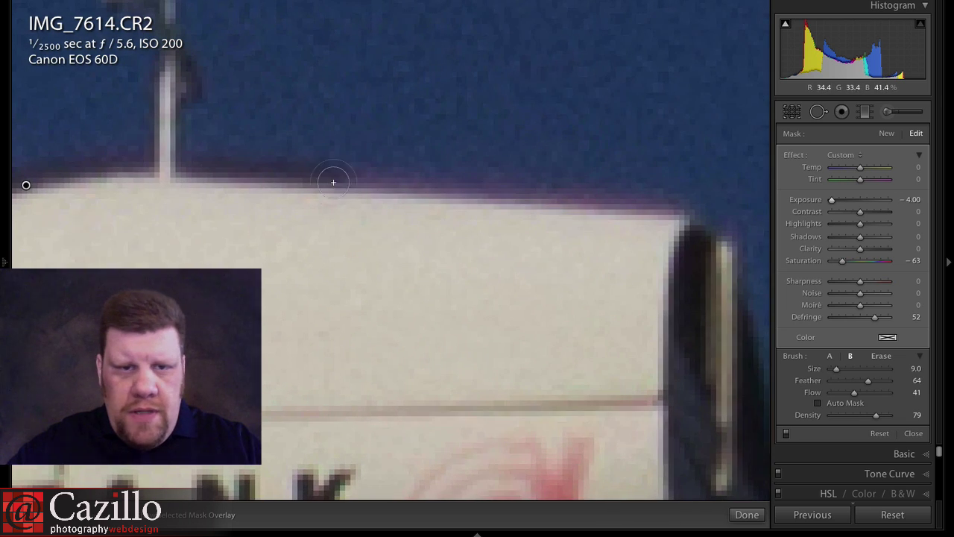
{"action": "mouse_move", "coordinate": [330, 178]}
{"action": "left_mouse_down"}
{"action": "mouse_move", "coordinate": [647, 200]}
{"action": "mouse_move", "coordinate": [676, 209]}
{"action": "left_mouse_up"}
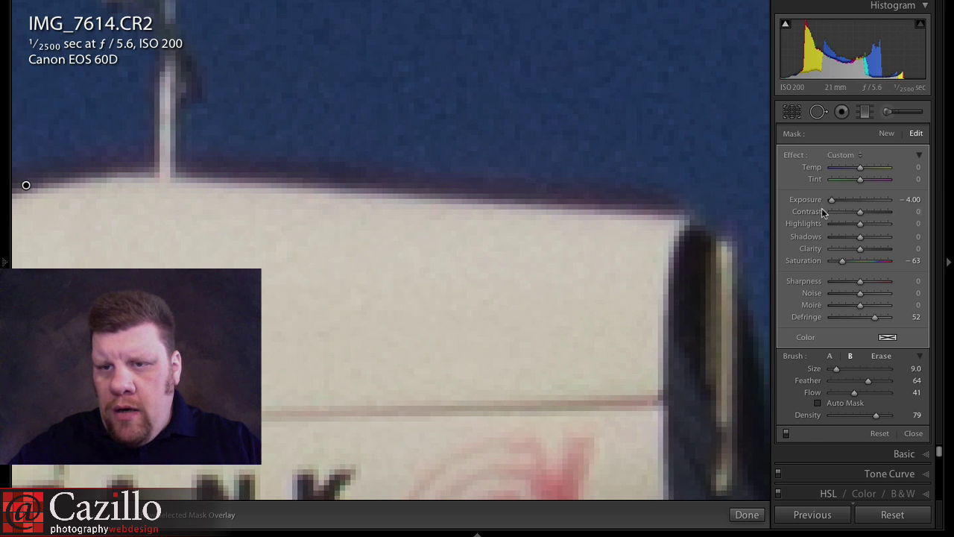
Reset Exposure to 0, settle Defringe at 48 and lower Saturation to -81
{"action": "double_click", "coordinate": [799, 202]}
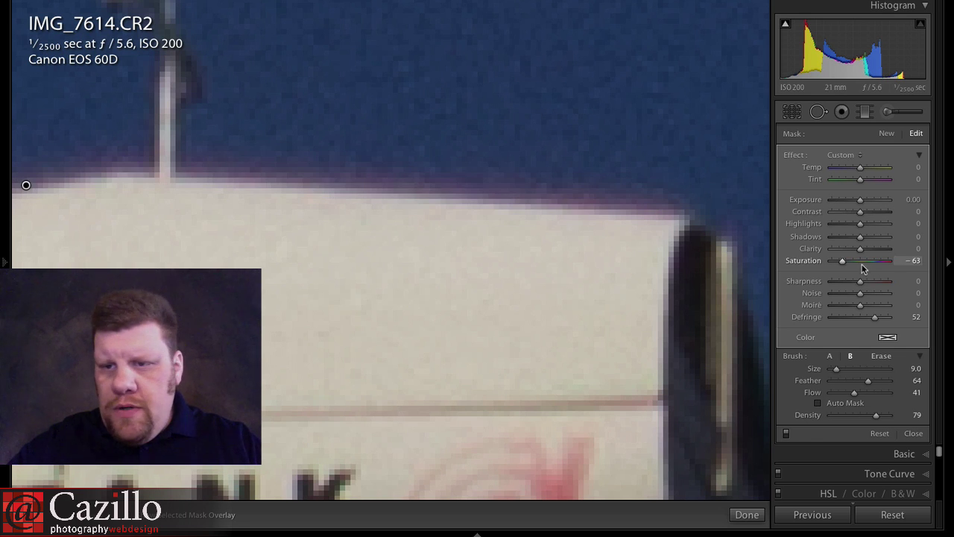
{"action": "double_click", "coordinate": [803, 261]}
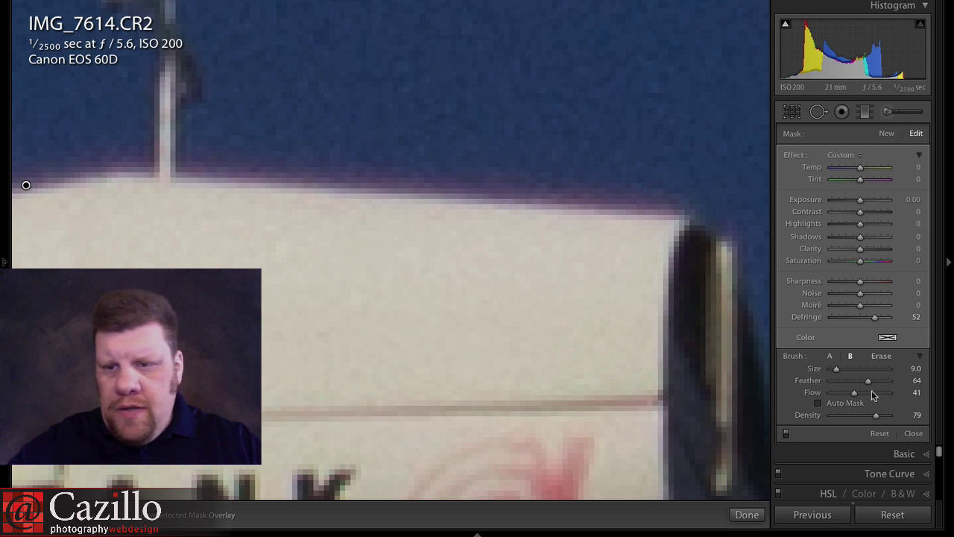
{"action": "left_click_drag", "start_coordinate": [875, 318], "coordinate": [803, 322]}
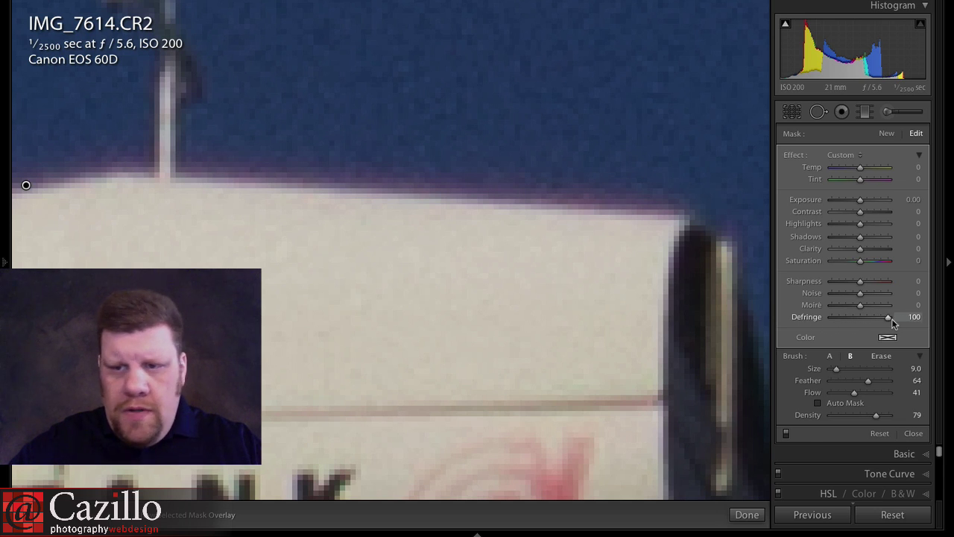
{"action": "left_click_drag", "start_coordinate": [893, 318], "coordinate": [870, 320]}
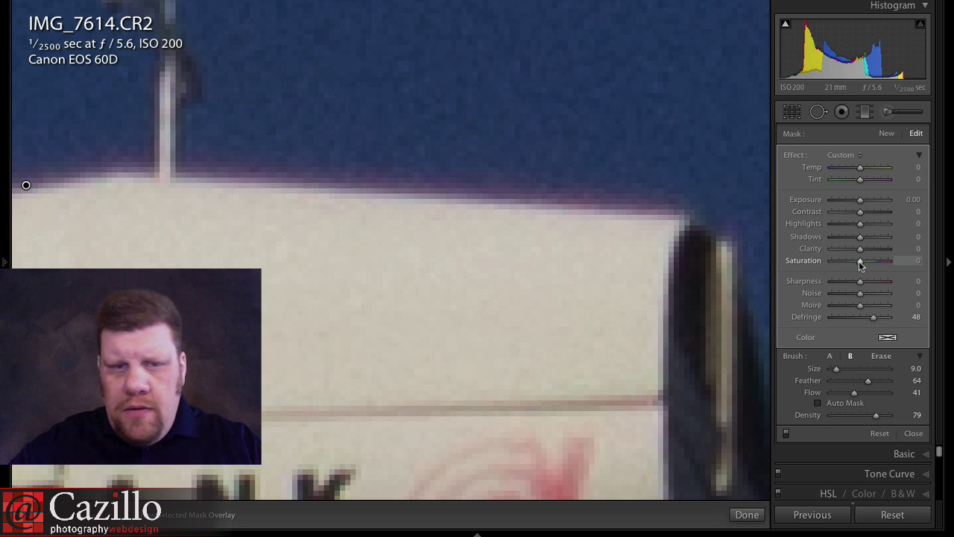
{"action": "left_click_drag", "start_coordinate": [859, 264], "coordinate": [817, 272]}
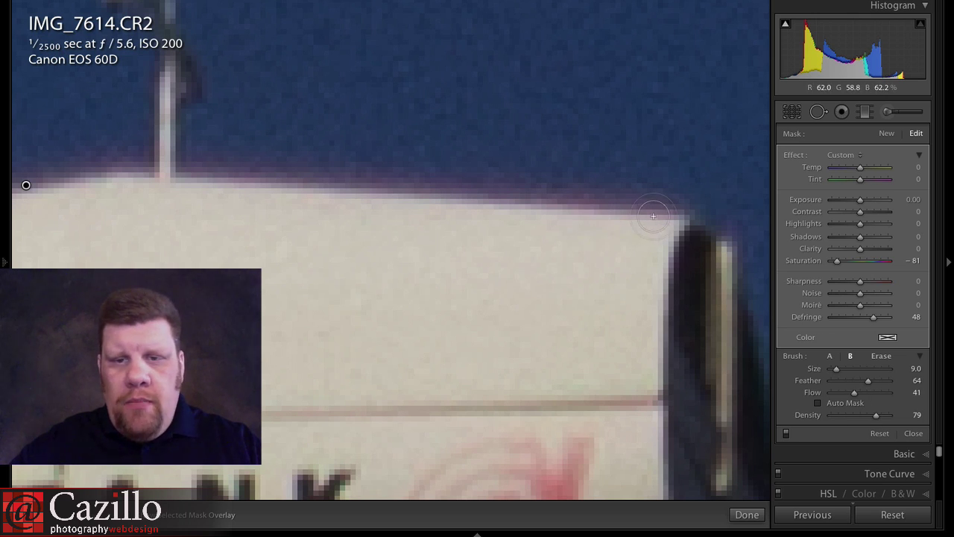
Paint a new brush adjustment along the housing's top edge, hide pins, and show its red mask overlay
{"action": "left_click", "coordinate": [886, 134]}
{"action": "mouse_move", "coordinate": [681, 207]}
{"action": "left_mouse_down"}
{"action": "mouse_move", "coordinate": [524, 203]}
{"action": "mouse_move", "coordinate": [424, 187]}
{"action": "mouse_move", "coordinate": [459, 191]}
{"action": "left_mouse_up"}
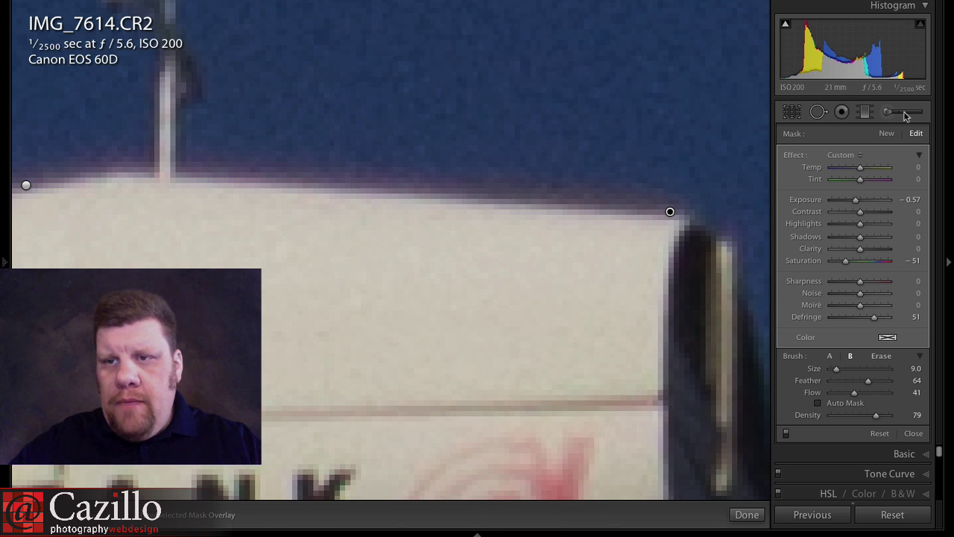
{"action": "key", "text": "h"}
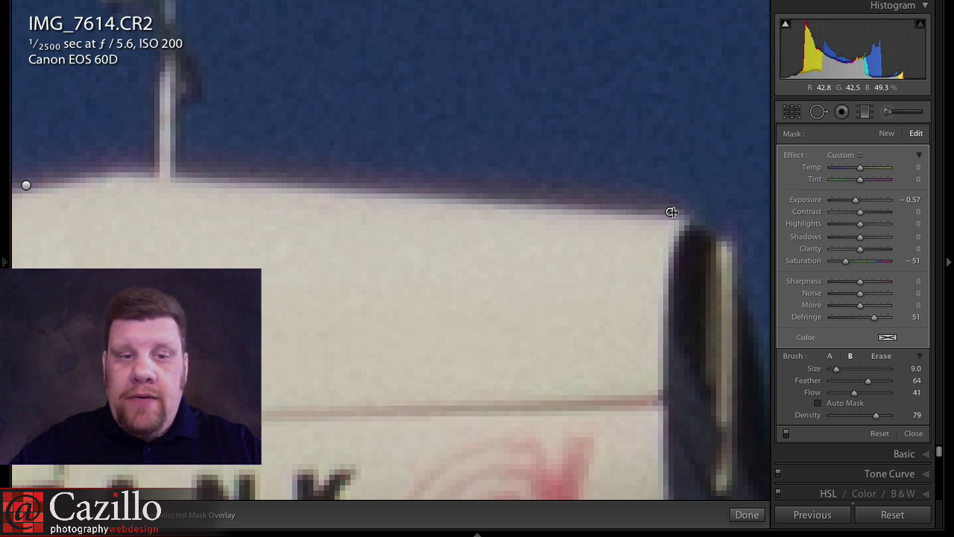
{"action": "mouse_move", "coordinate": [671, 211]}
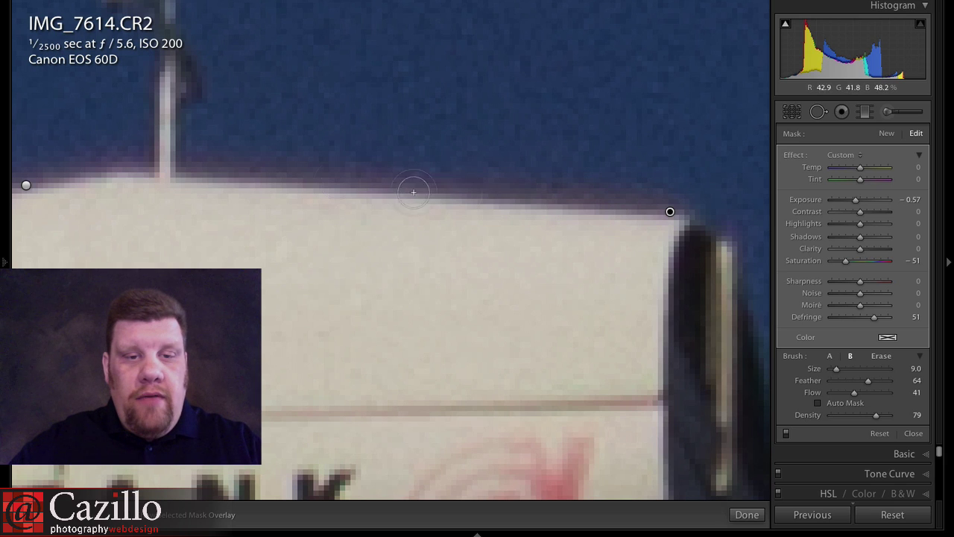
{"action": "key", "text": "o"}
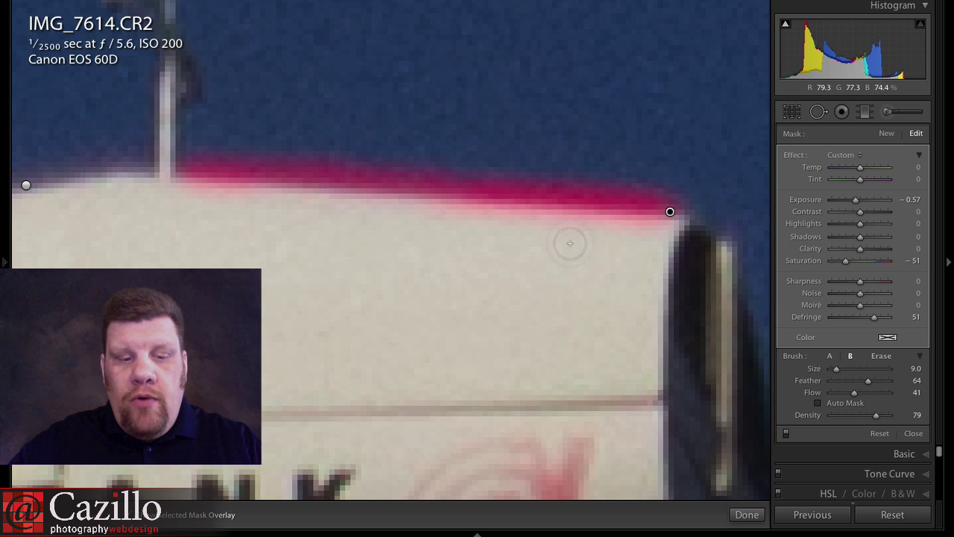
Turn off the red mask overlay, then bring the Chrome defringe article forward
{"action": "left_click", "coordinate": [161, 521]}
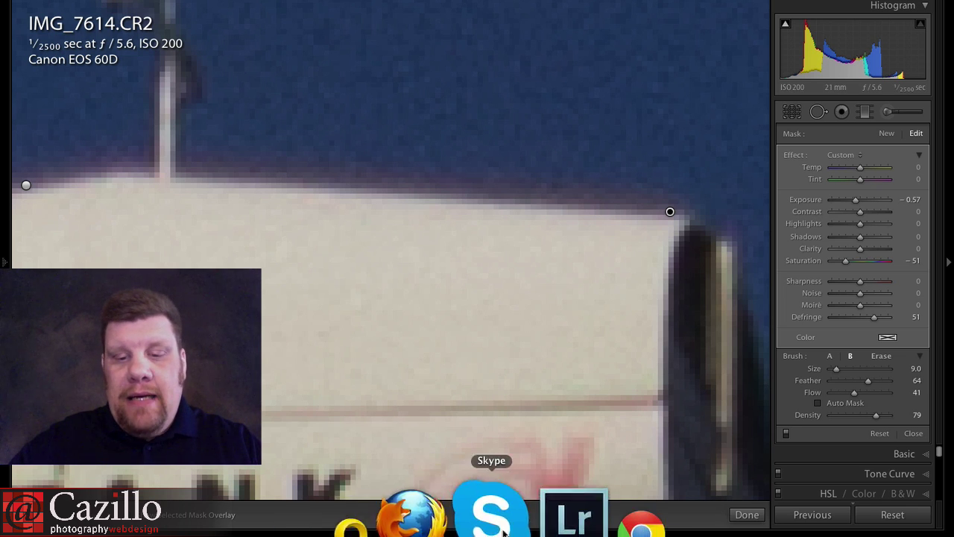
{"action": "left_click", "coordinate": [532, 512]}
Read through the Lightroom Journal defringe before-and-after examples, then return to Lightroom's brush edit
{"action": "scroll", "coordinate": [469, 253], "scroll_direction": "up", "scroll_amount": 10}
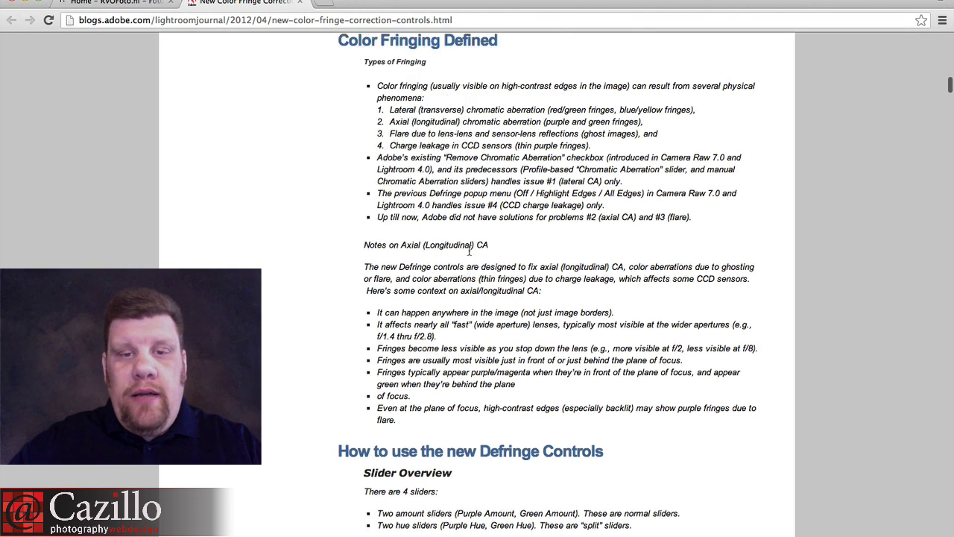
{"action": "scroll", "coordinate": [470, 253], "scroll_direction": "up", "scroll_amount": 5}
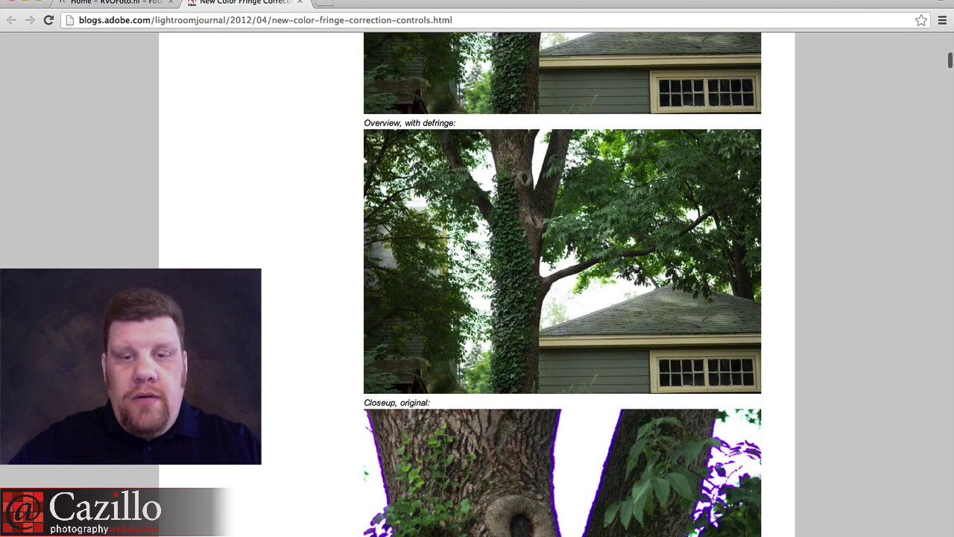
{"action": "scroll", "coordinate": [470, 254], "scroll_direction": "up", "scroll_amount": 6}
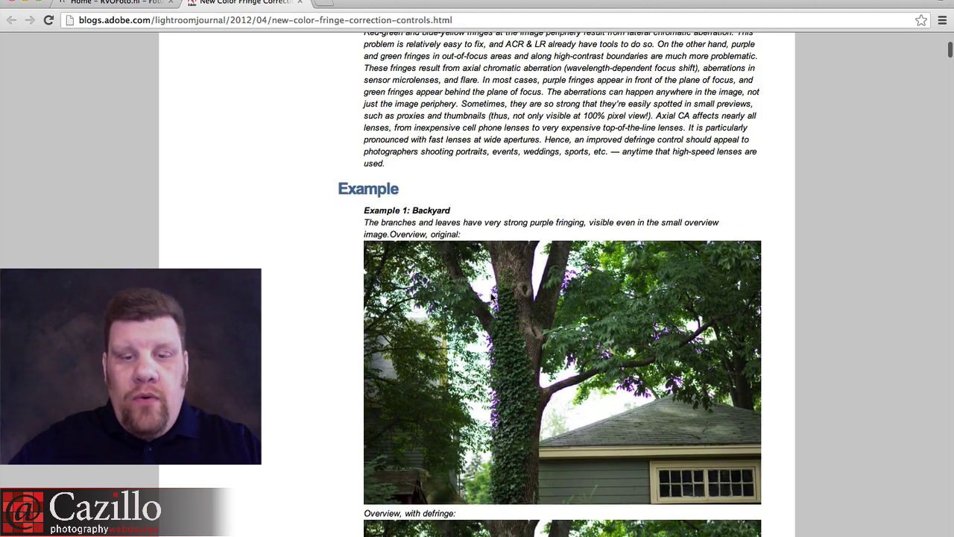
{"action": "scroll", "coordinate": [492, 299], "scroll_direction": "down", "scroll_amount": 10}
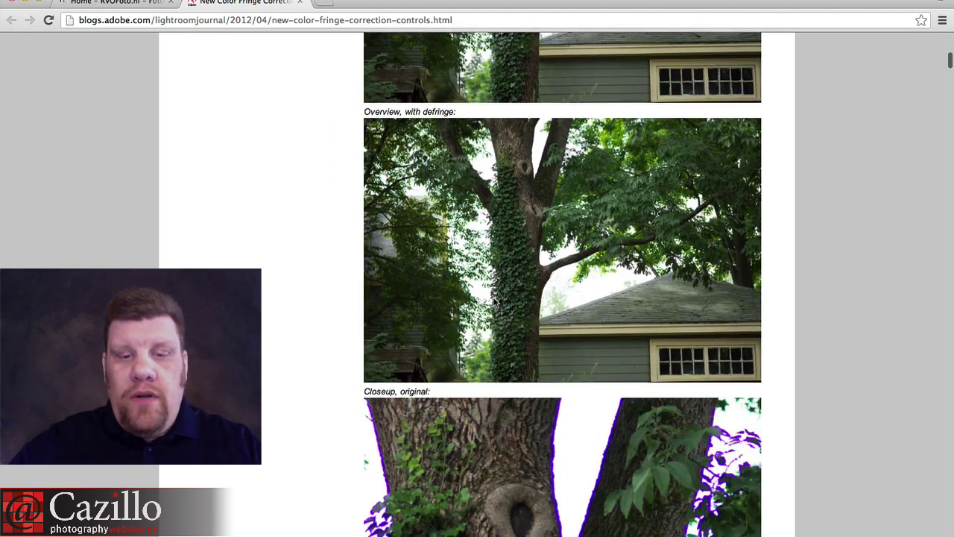
{"action": "scroll", "coordinate": [493, 297], "scroll_direction": "down", "scroll_amount": 1}
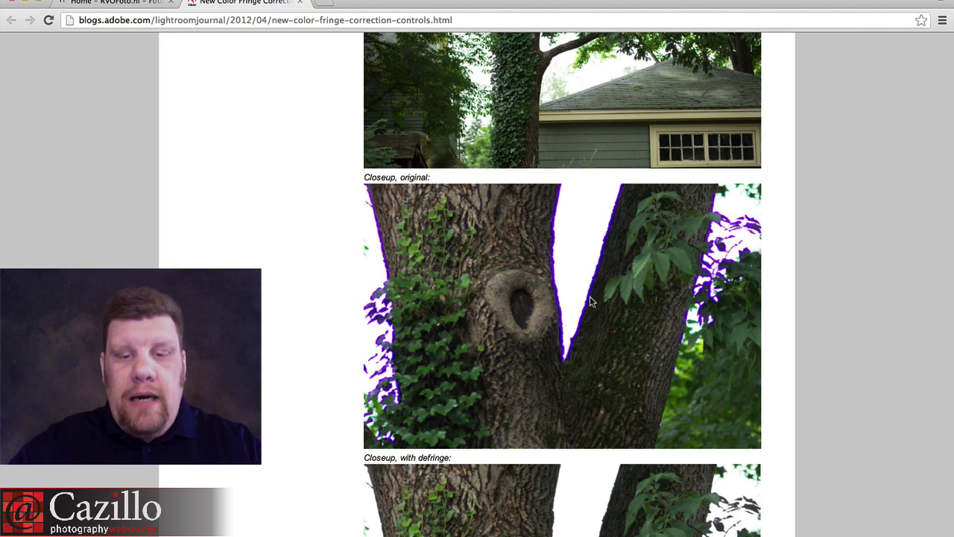
{"action": "scroll", "coordinate": [570, 371], "scroll_direction": "down", "scroll_amount": 10}
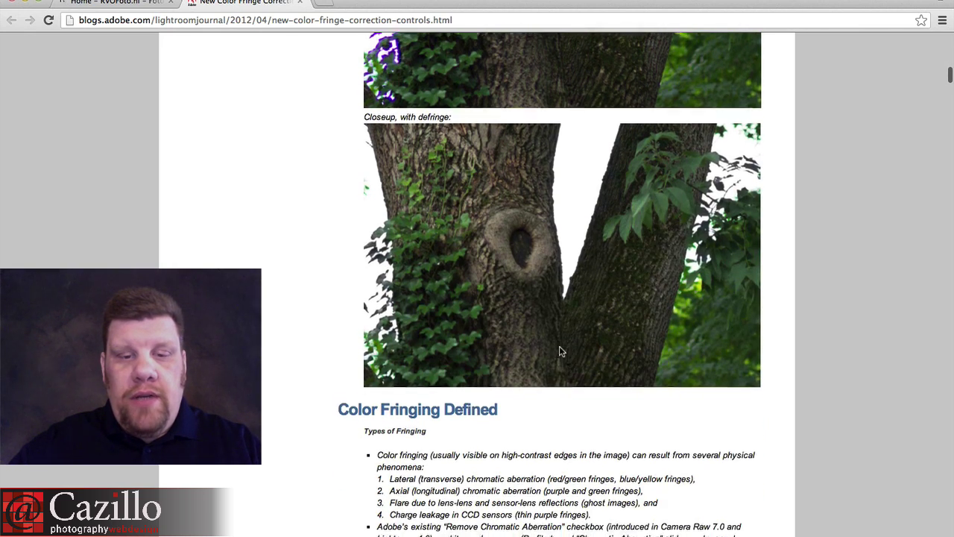
{"action": "scroll", "coordinate": [559, 349], "scroll_direction": "down", "scroll_amount": 3}
{"action": "scroll", "coordinate": [553, 345], "scroll_direction": "down", "scroll_amount": 10}
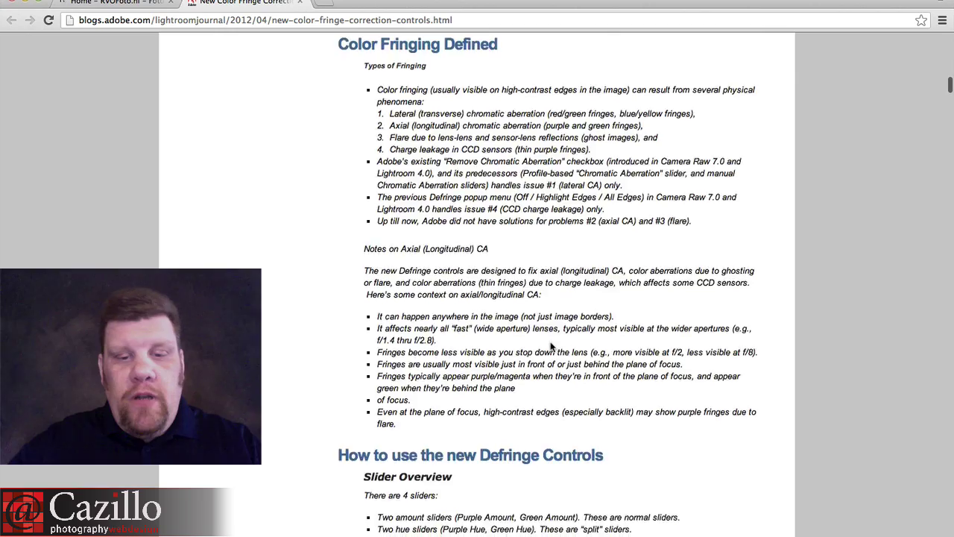
{"action": "scroll", "coordinate": [551, 342], "scroll_direction": "down", "scroll_amount": 20}
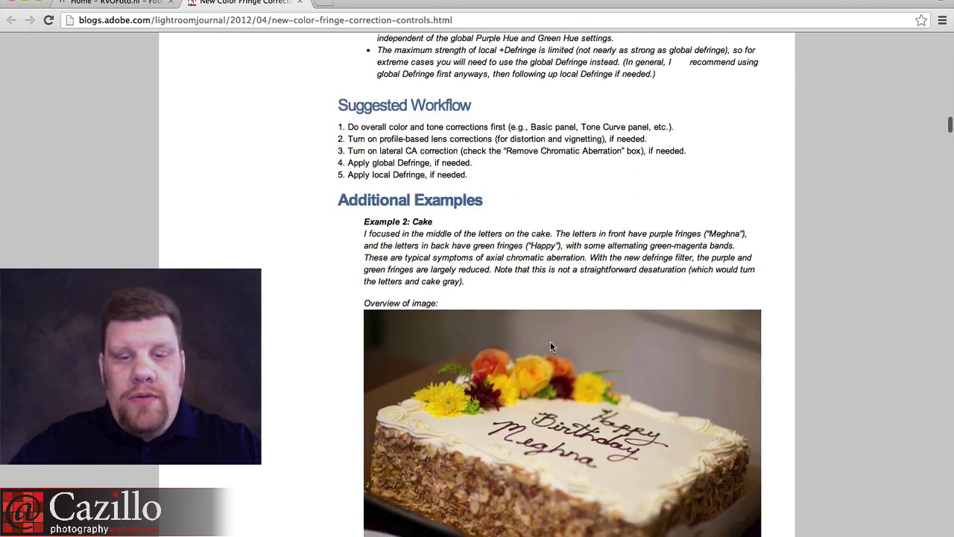
{"action": "scroll", "coordinate": [550, 345], "scroll_direction": "down", "scroll_amount": 1}
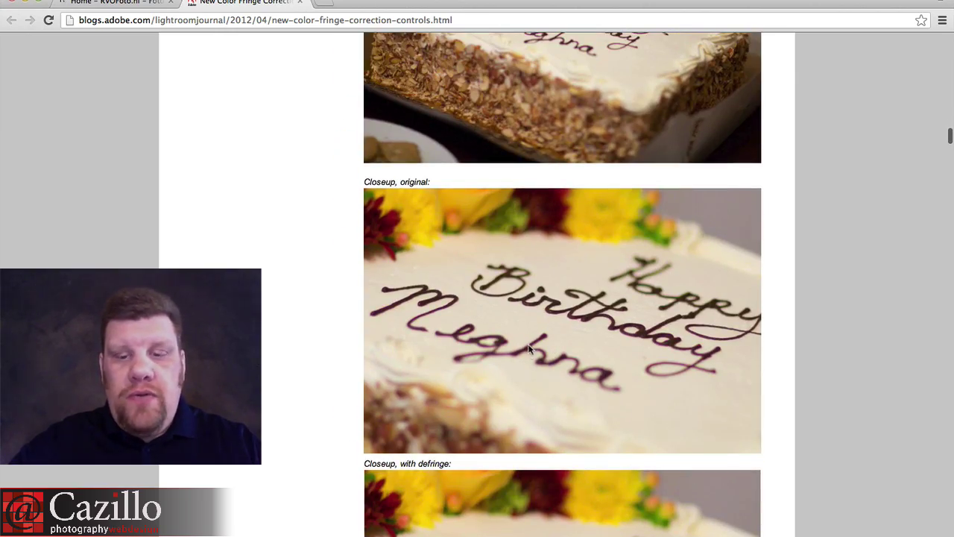
{"action": "left_click", "coordinate": [520, 528]}
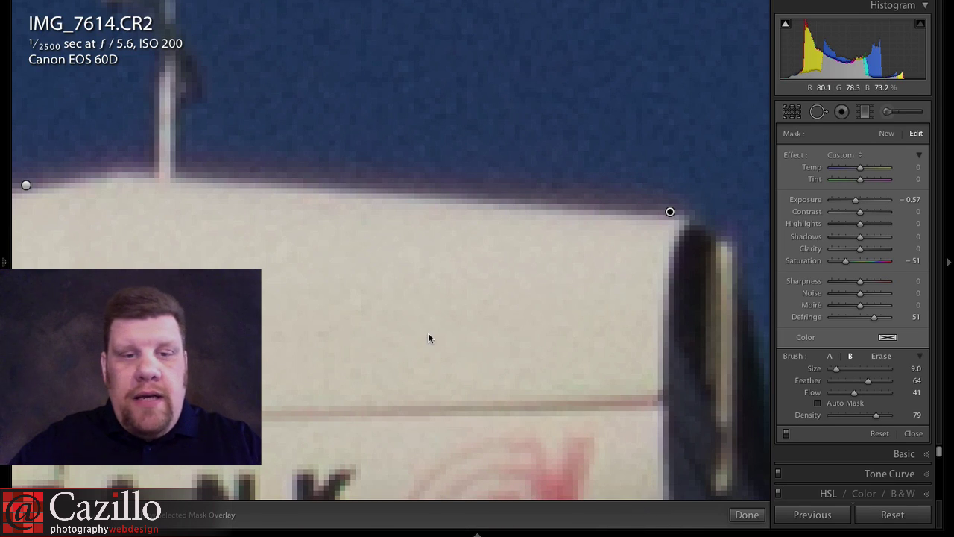
Show the Library grid with IMG_4326.CR2 and IMG_7614.CR2, leaving the wind turbine selected
{"action": "key", "text": "g"}
{"action": "left_click", "coordinate": [257, 233]}
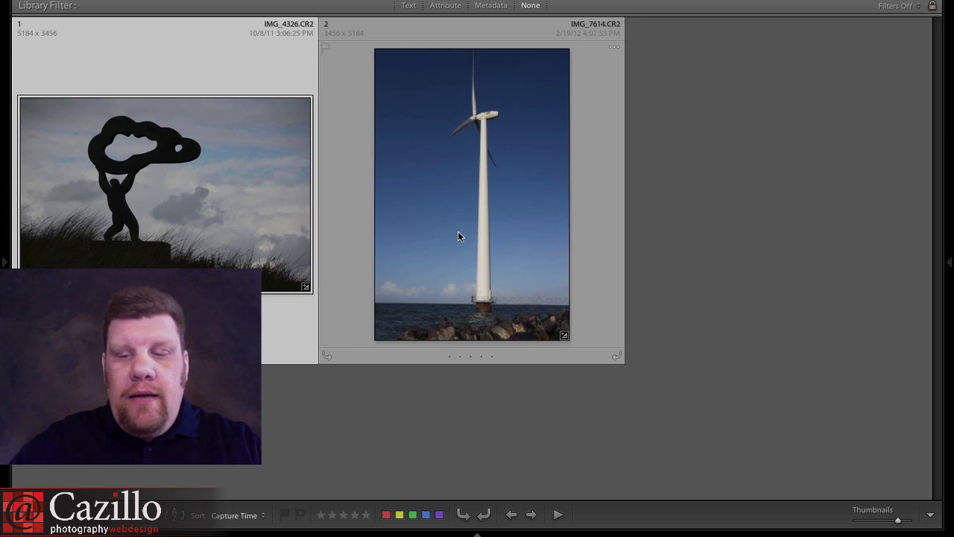
{"action": "left_click", "coordinate": [457, 237]}
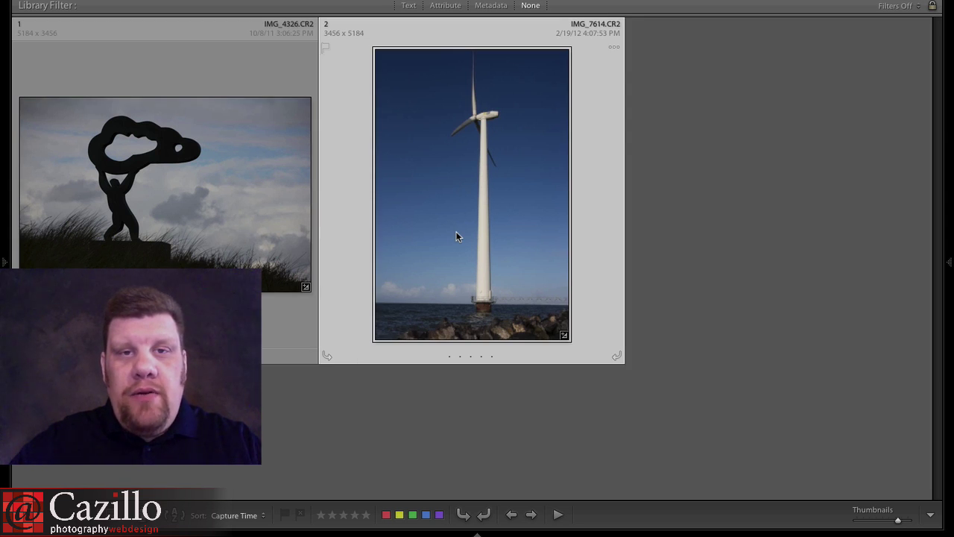